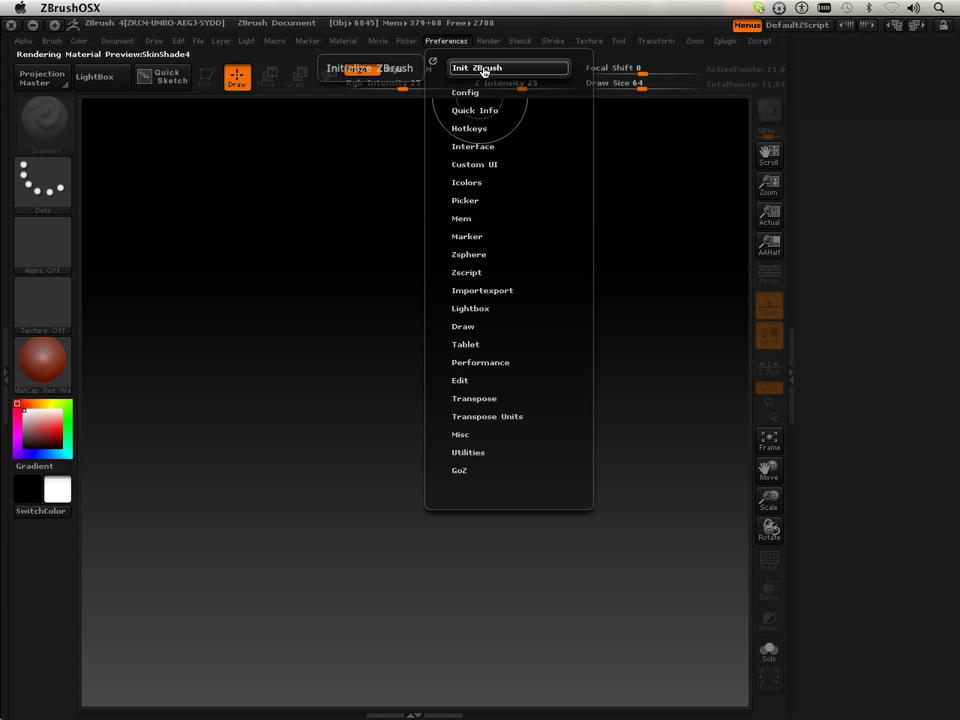
- Initialize ZBrush and load the DefaultSphere project from LightBox without saving the current project
left_click(485, 70)
left_click(631, 248)
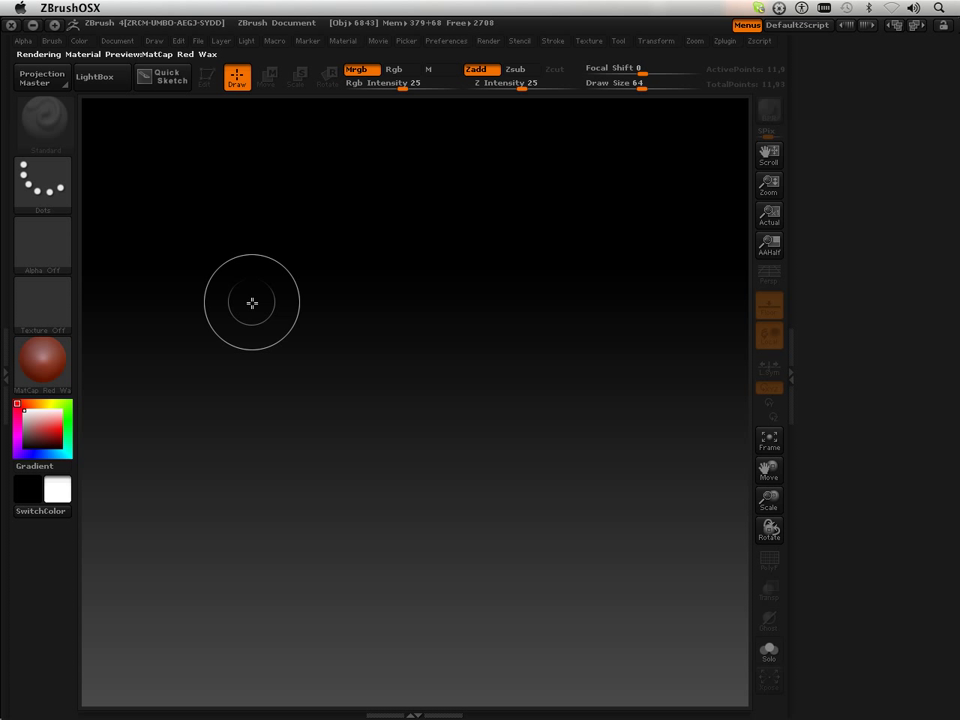
left_click(105, 79)
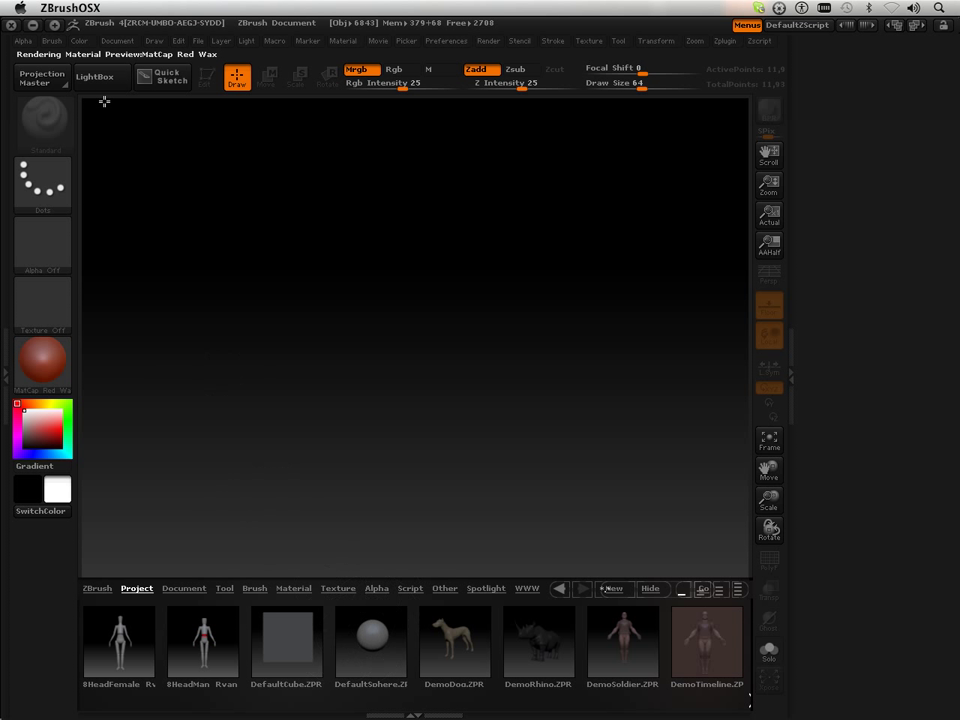
left_click(193, 305)
double_click(368, 648)
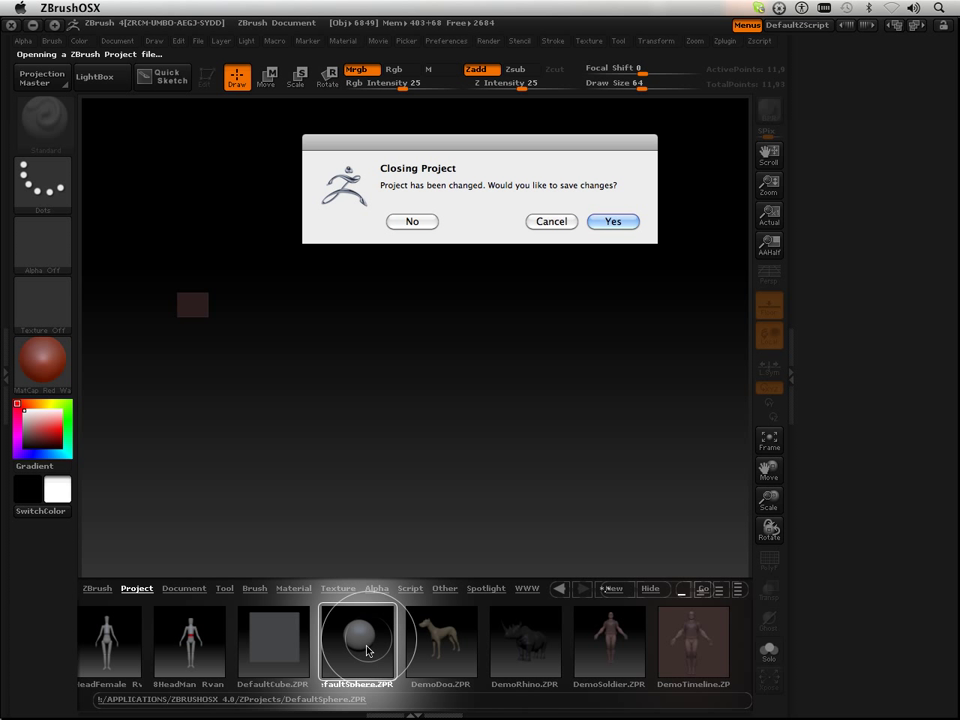
left_click(613, 222)
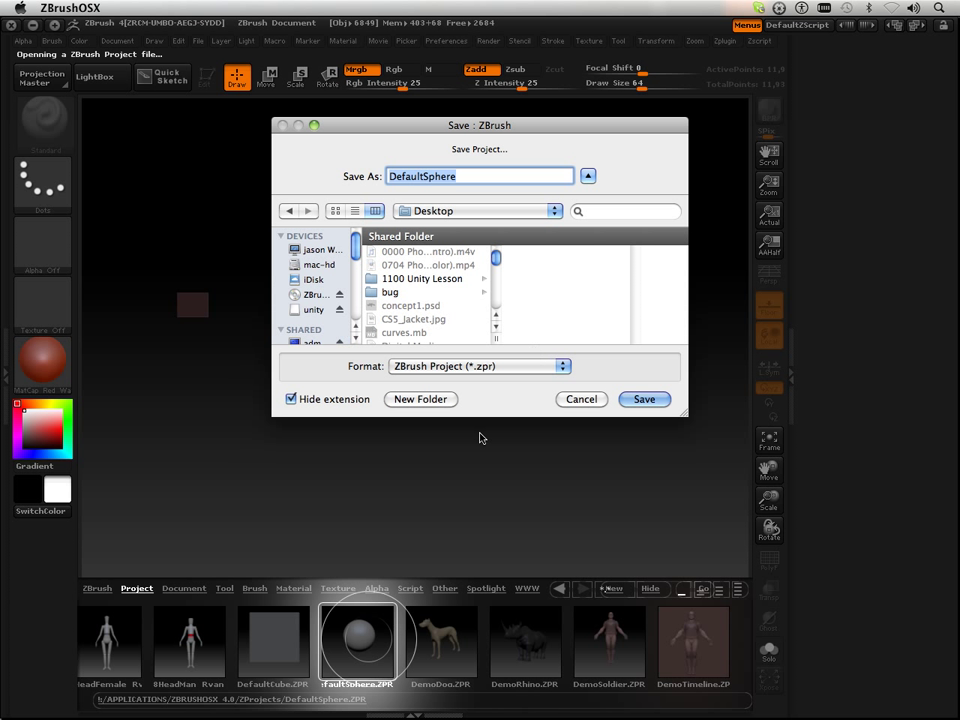
left_click(440, 397)
left_click(429, 265)
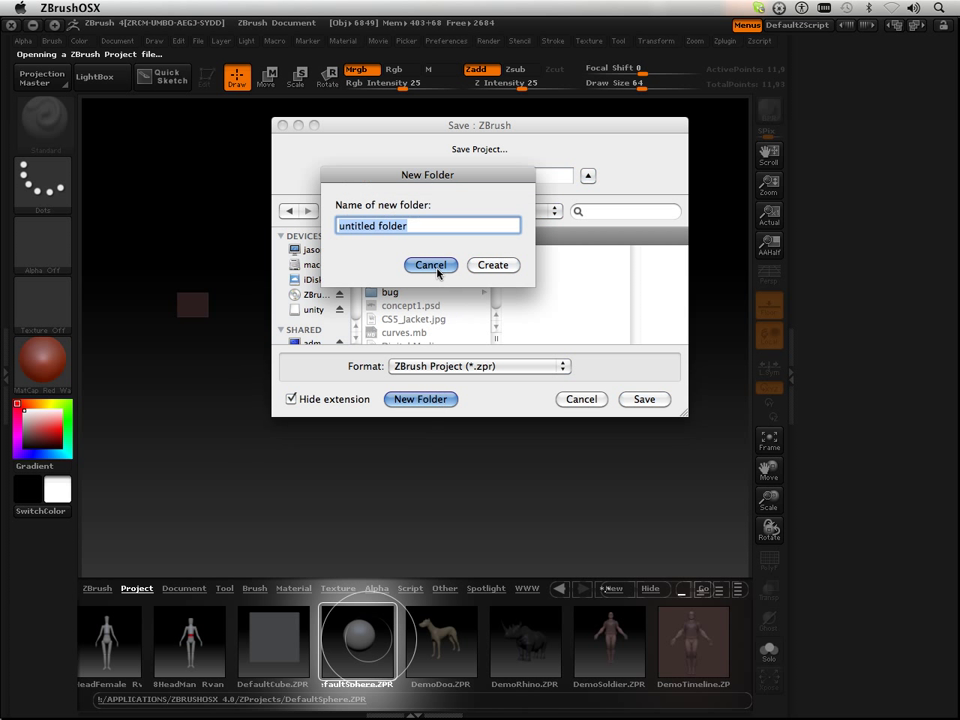
left_click(588, 402)
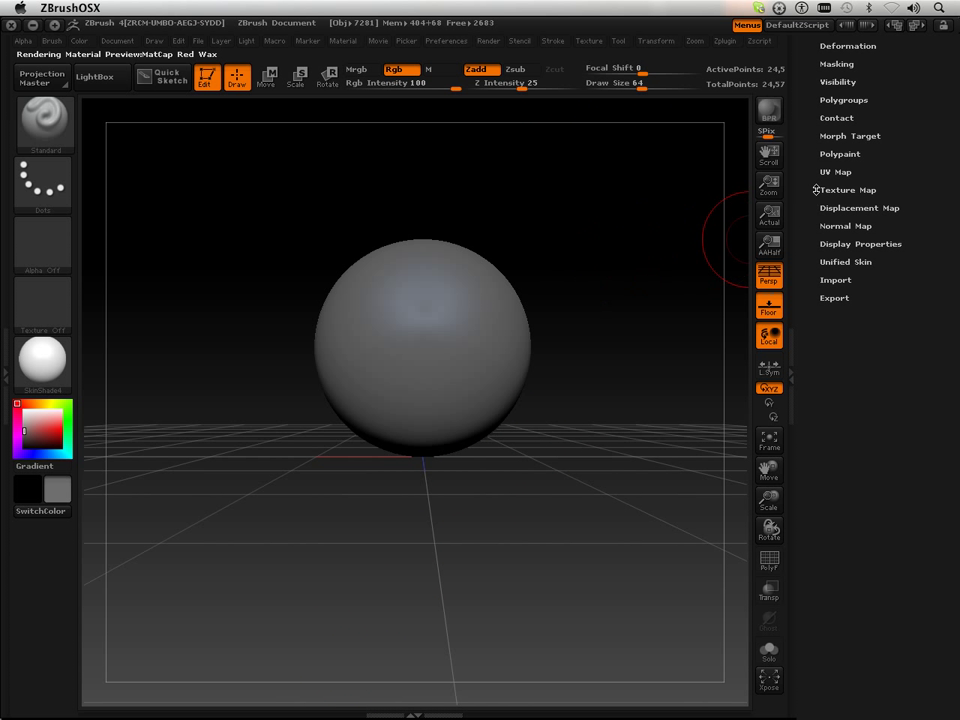
- Set the SubTool remesh resolution to 24 and turn on ShadowBox for the sphere
scroll(809, 129, "up", 5)
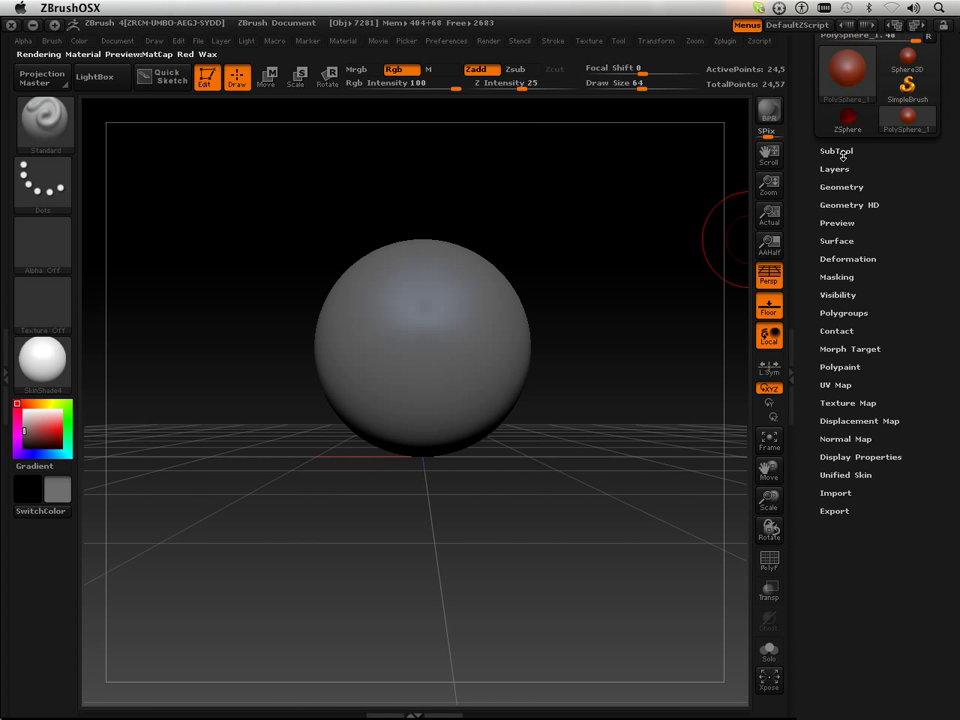
left_click(838, 151)
scroll(820, 440, "down", 3)
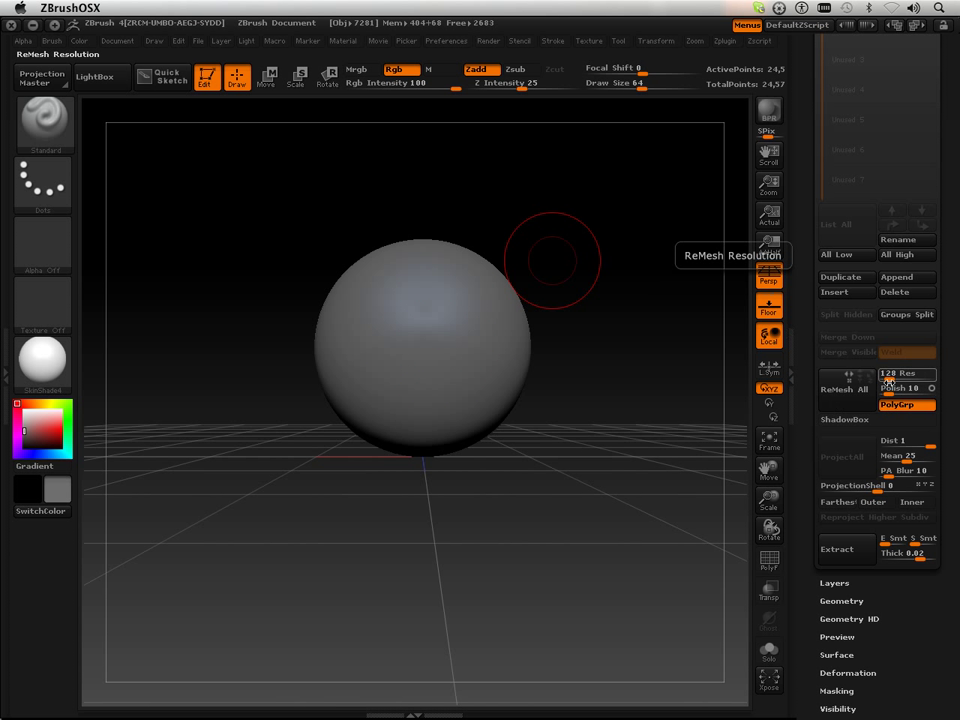
left_click(885, 375)
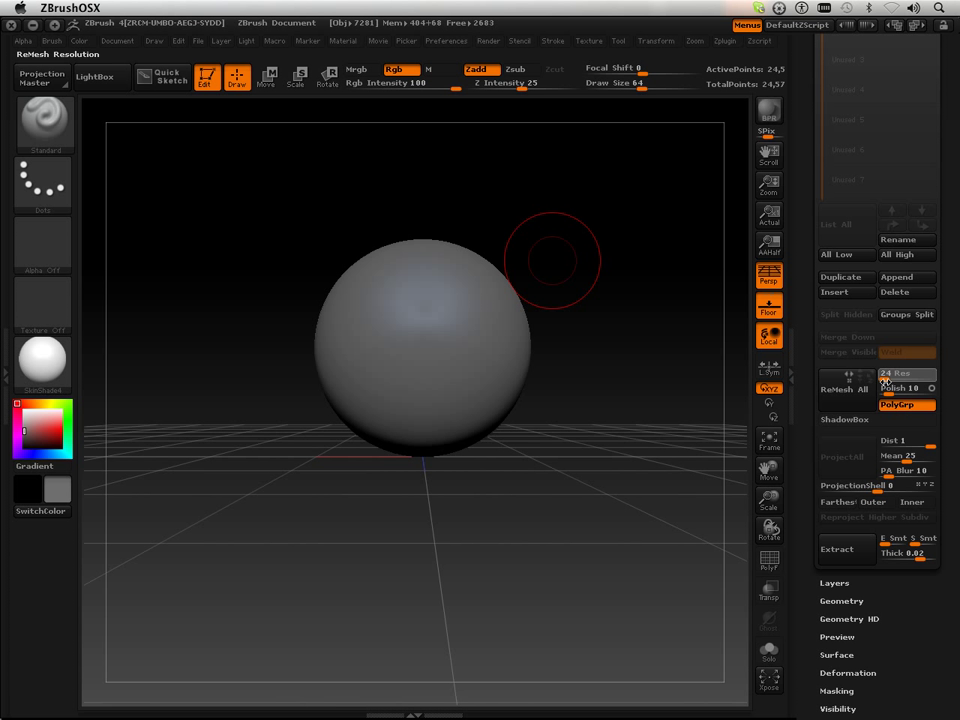
left_click(852, 421)
- Face one ShadowBox wall squarely and erase the centre of its mask to cut a hole through the form
left_click_drag(614, 346, 527, 409)
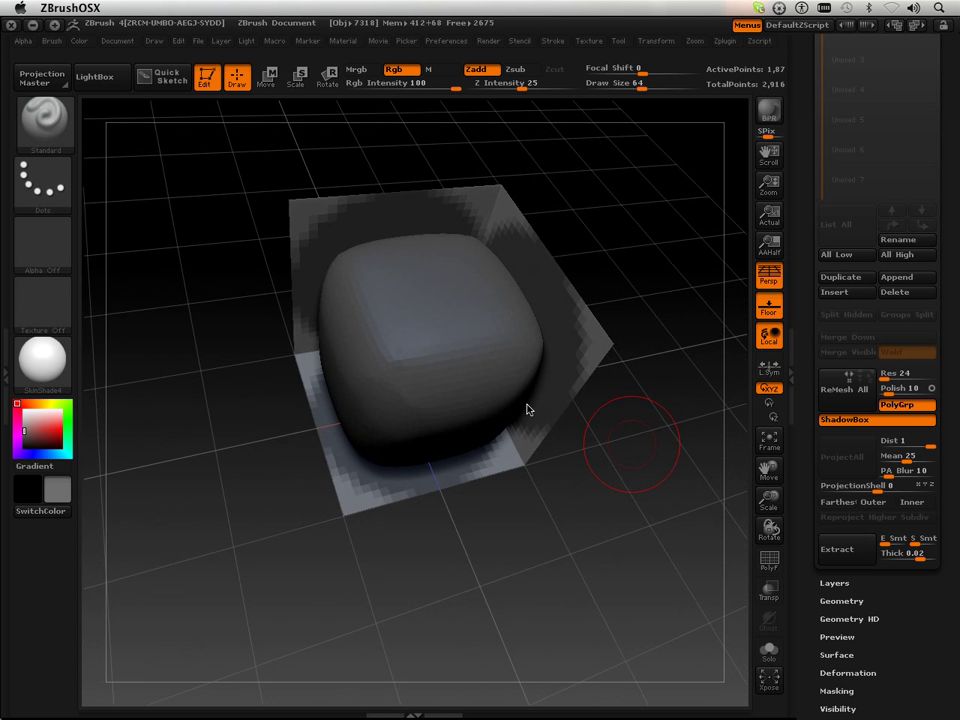
mouse_move(386, 428)
left_mouse_down()
mouse_move(343, 570)
mouse_move(362, 553)
mouse_move(272, 506)
mouse_move(239, 573)
mouse_move(270, 591)
mouse_move(348, 440)
left_mouse_up()
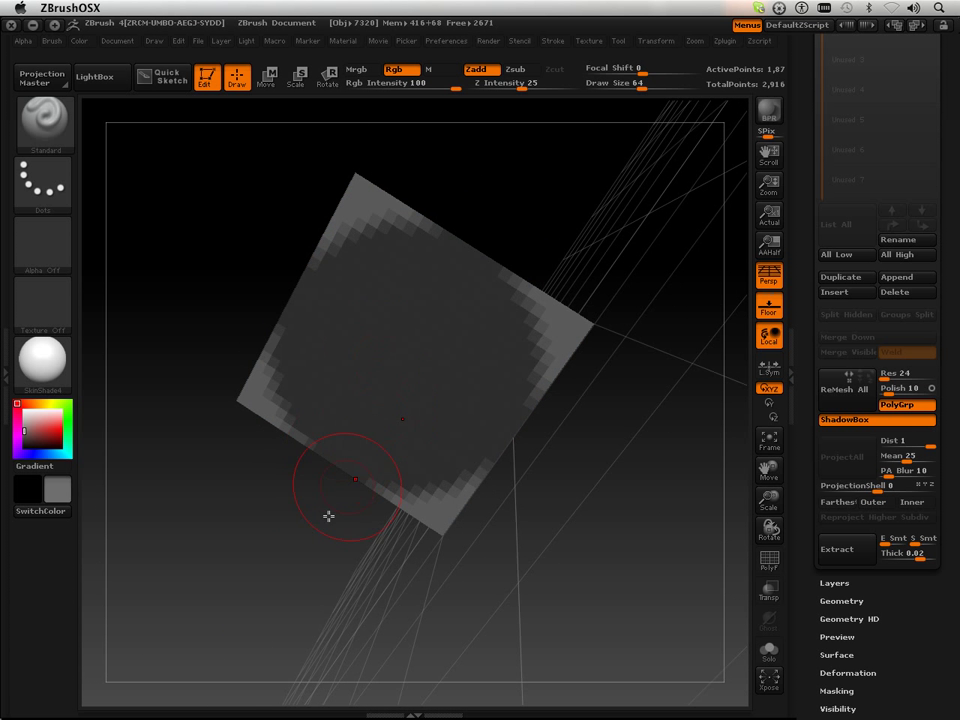
mouse_move(328, 516)
left_mouse_down()
mouse_move(347, 540)
mouse_move(332, 523)
left_mouse_up()
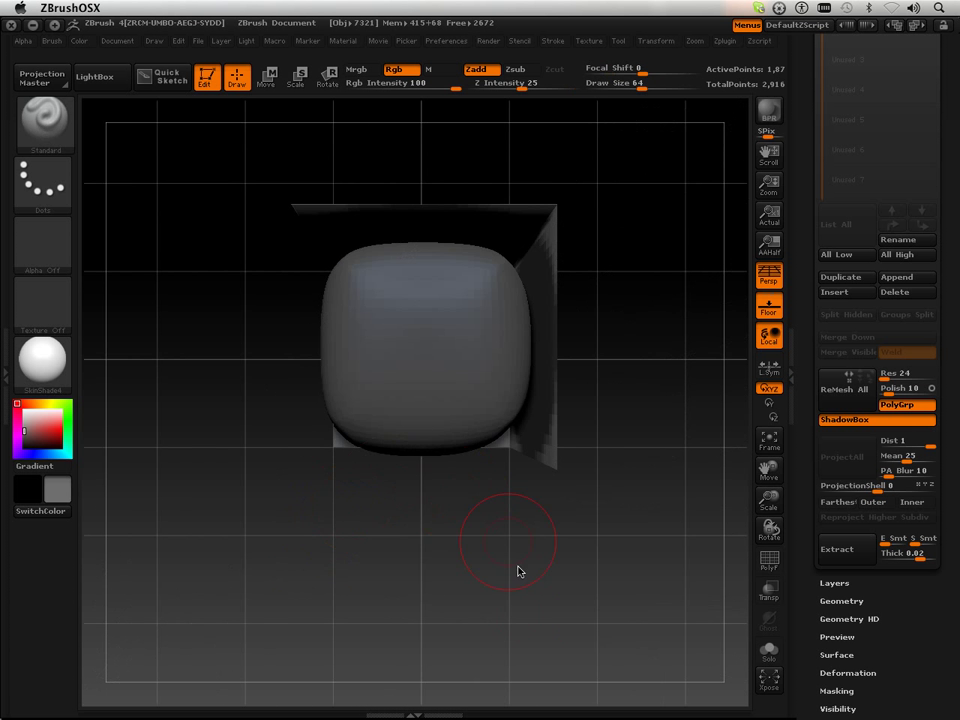
left_click_drag(518, 571, 416, 669)
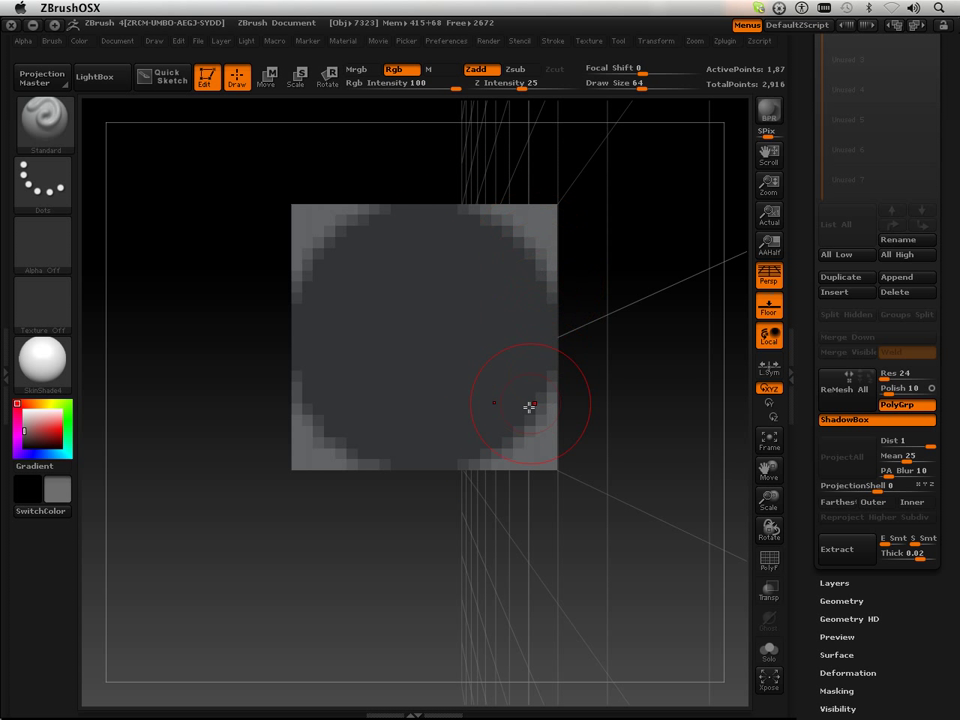
mouse_move(279, 582)
left_mouse_down()
mouse_move(358, 566)
mouse_move(296, 581)
left_mouse_up()
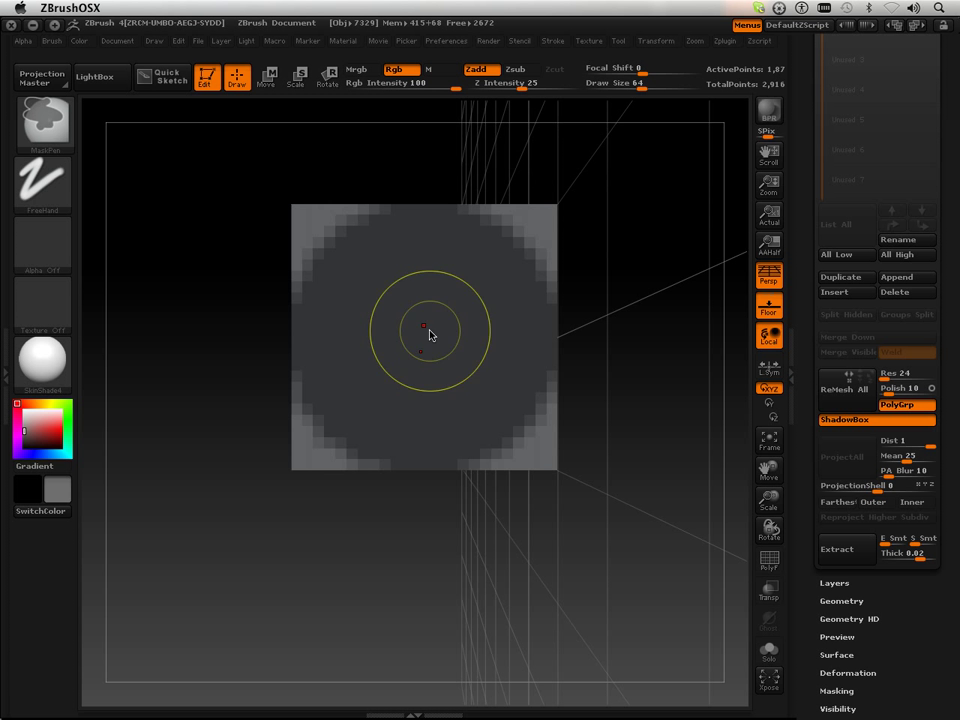
left_click(424, 339, "ctrl+alt")
- Erase an oval area at the centre of the mask on another ShadowBox wall to cut a second hole
left_click_drag(324, 478, 568, 566)
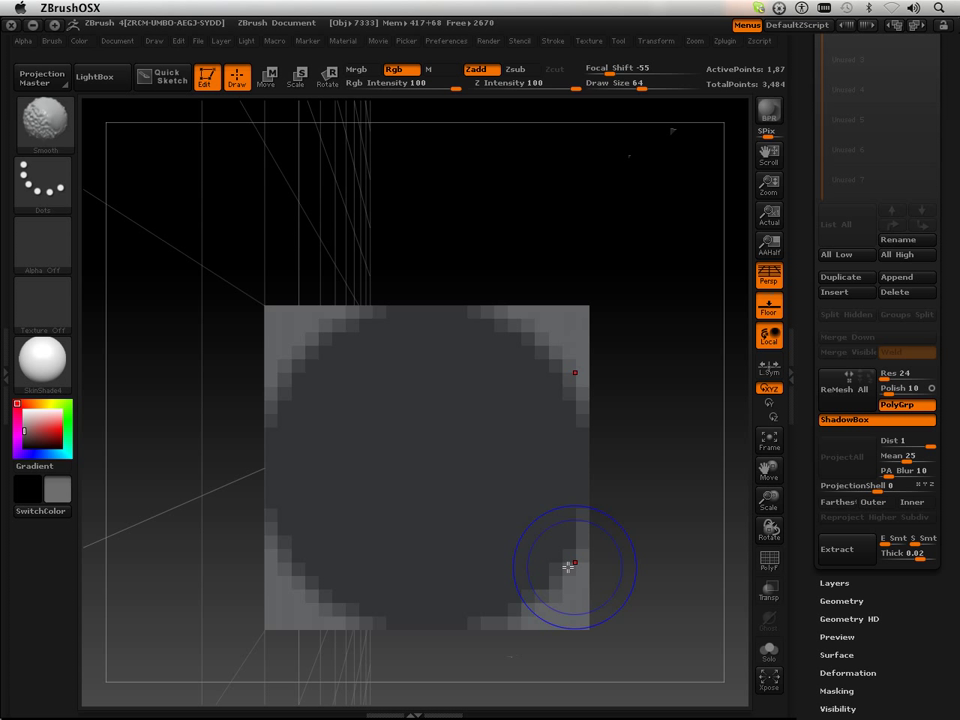
mouse_move(440, 474)
left_mouse_down("ctrl+alt")
mouse_move(418, 471)
mouse_move(435, 491)
left_mouse_up("ctrl+alt")
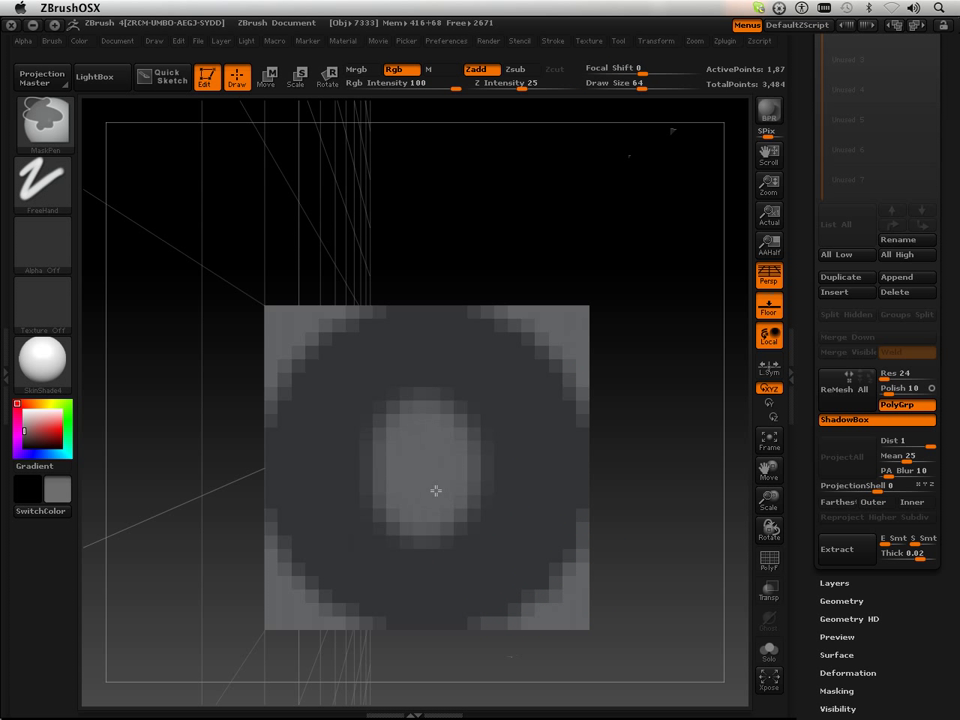
mouse_move(610, 505)
left_mouse_down()
mouse_move(639, 527)
mouse_move(508, 530)
mouse_move(703, 522)
left_mouse_up()
left_click_drag(769, 500, 356, 404)
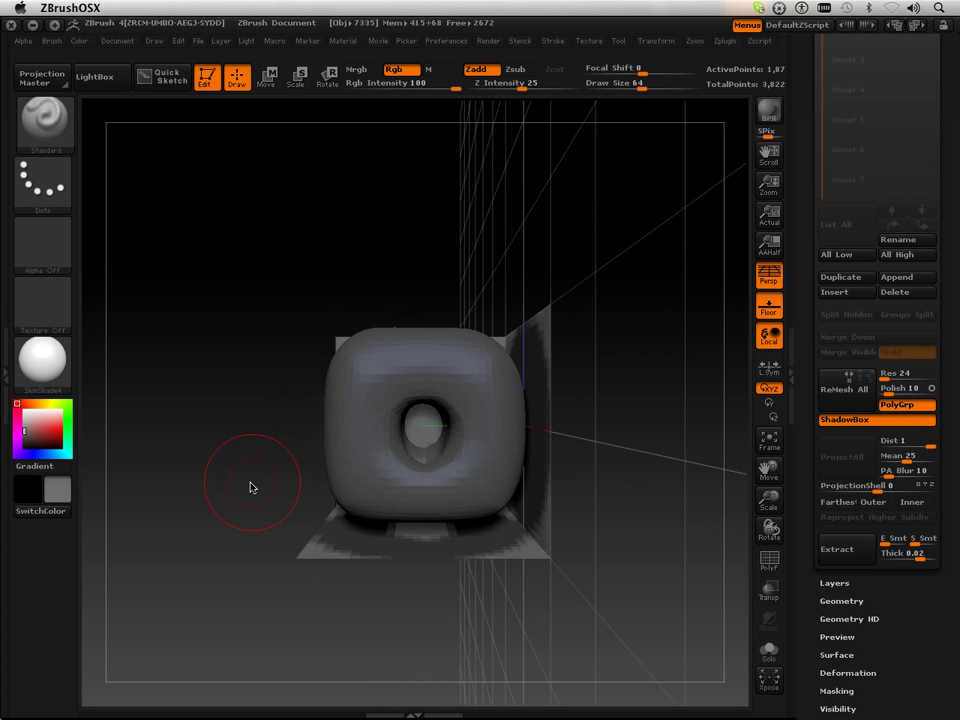
- Choose the MaskRect masking brush and mask a rectangle across the hole in the facing side to fill it
left_click_drag(237, 487, 210, 535)
mouse_move(308, 360)
left_mouse_down()
mouse_move(227, 482)
mouse_move(268, 527)
mouse_move(237, 347)
mouse_move(238, 317)
mouse_move(259, 317)
mouse_move(274, 362)
mouse_move(255, 379)
mouse_move(251, 448)
mouse_move(229, 373)
mouse_move(242, 370)
mouse_move(225, 459)
mouse_move(236, 420)
left_mouse_up()
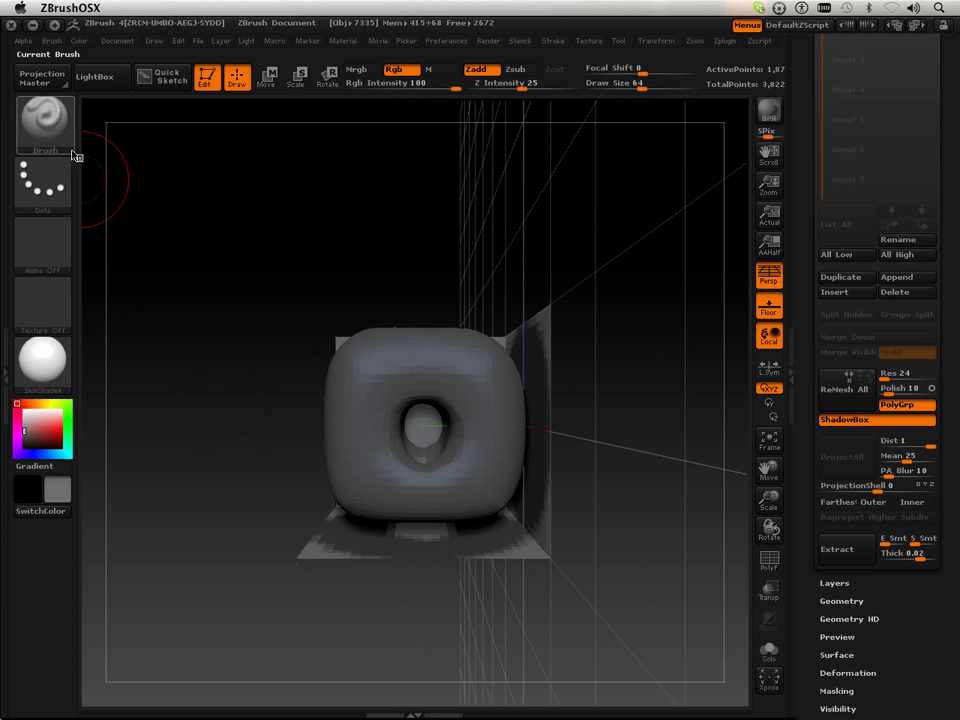
left_click(45, 125)
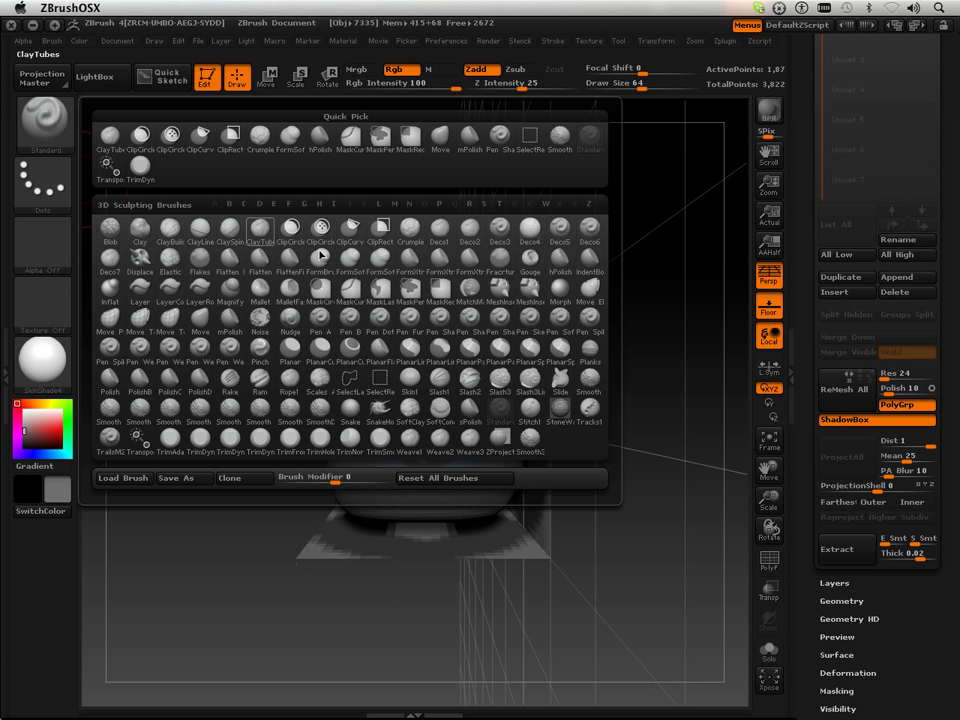
left_click(441, 289)
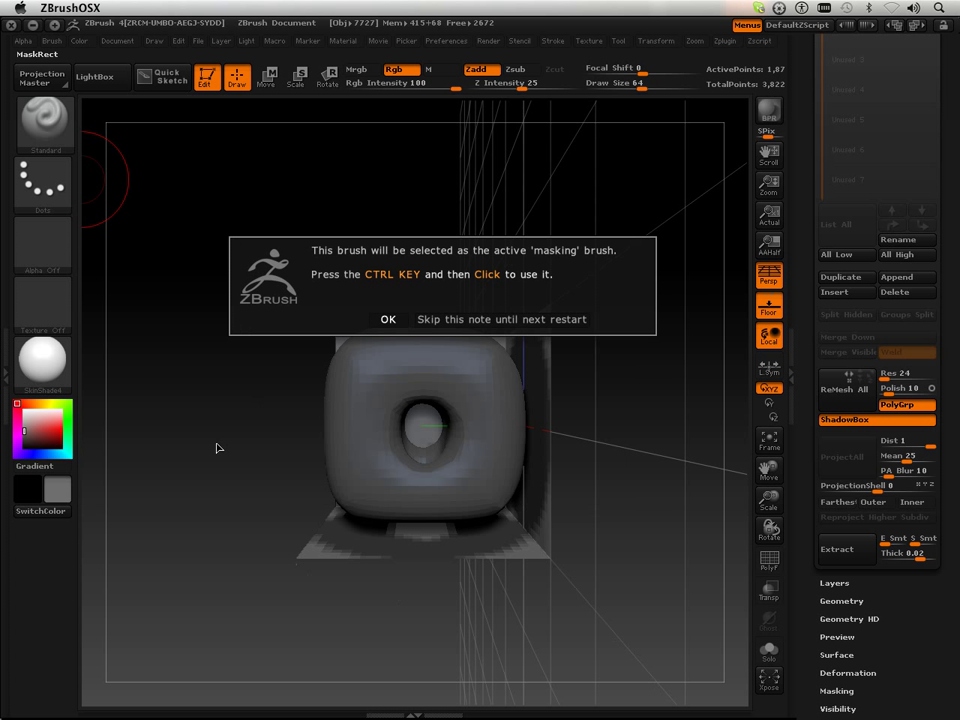
left_click(386, 320)
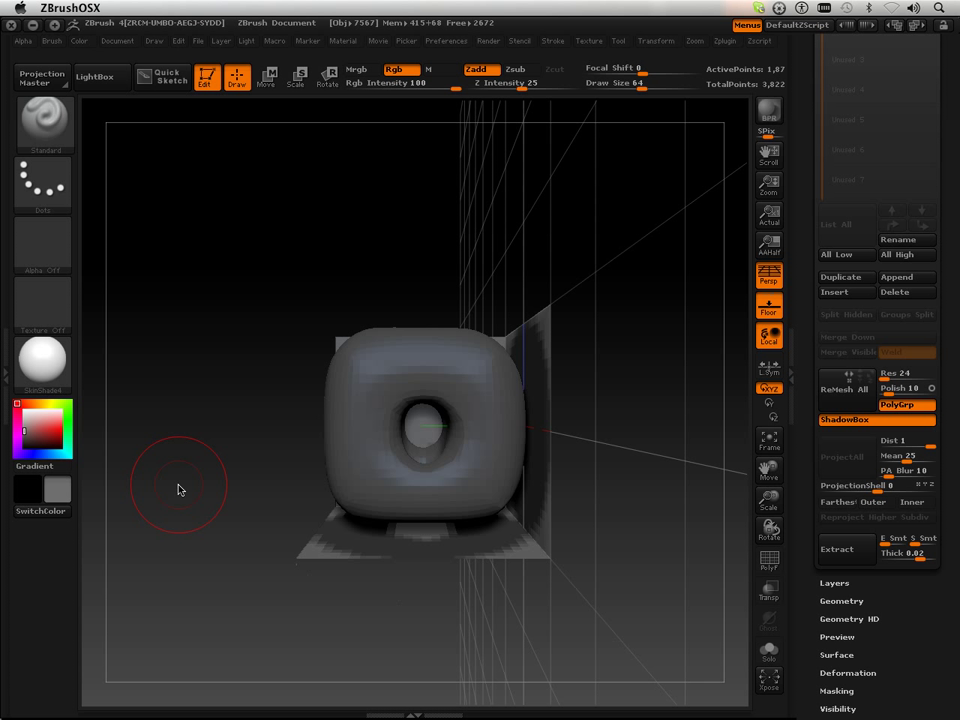
key("ctrl")
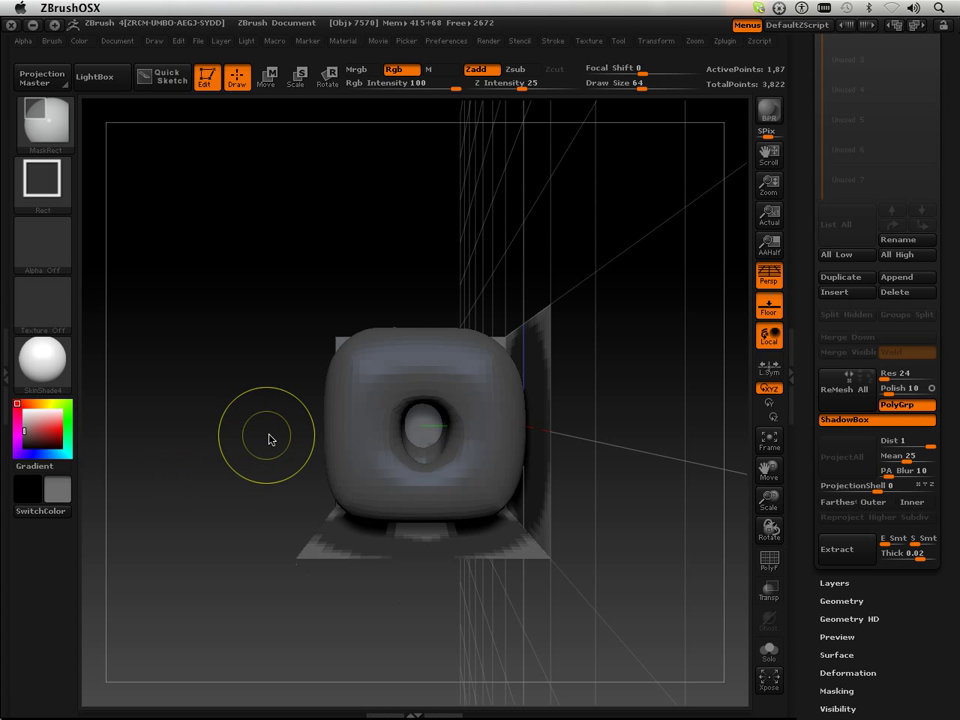
mouse_move(280, 398)
left_mouse_down("ctrl")
mouse_move(358, 442)
mouse_move(522, 464)
left_mouse_up("ctrl")
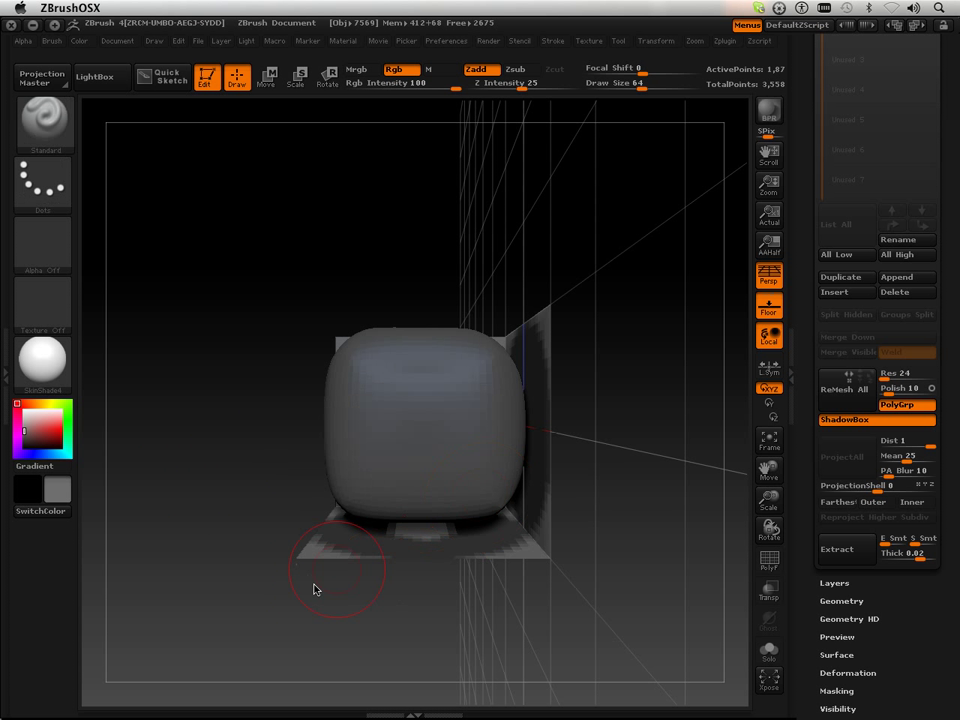
- Turn to the side with the remaining hole and erase a rectangular strip of mask from the form's edge into it
left_click_drag(168, 550, 302, 426)
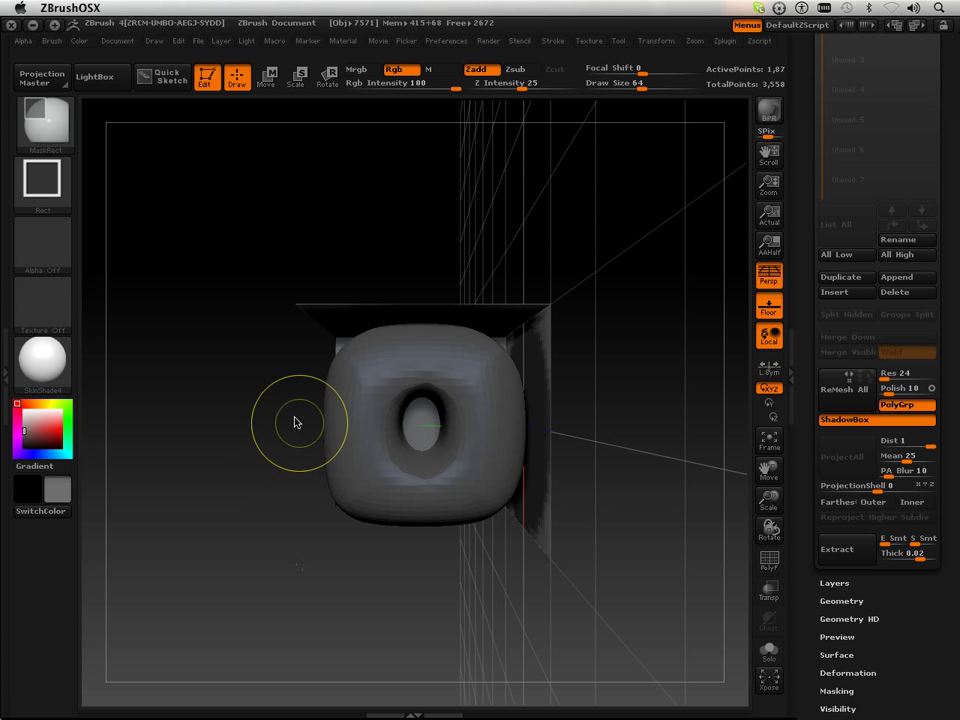
mouse_move(285, 404)
left_mouse_down("ctrl")
mouse_move(342, 438)
mouse_move(424, 437)
left_mouse_up("ctrl")
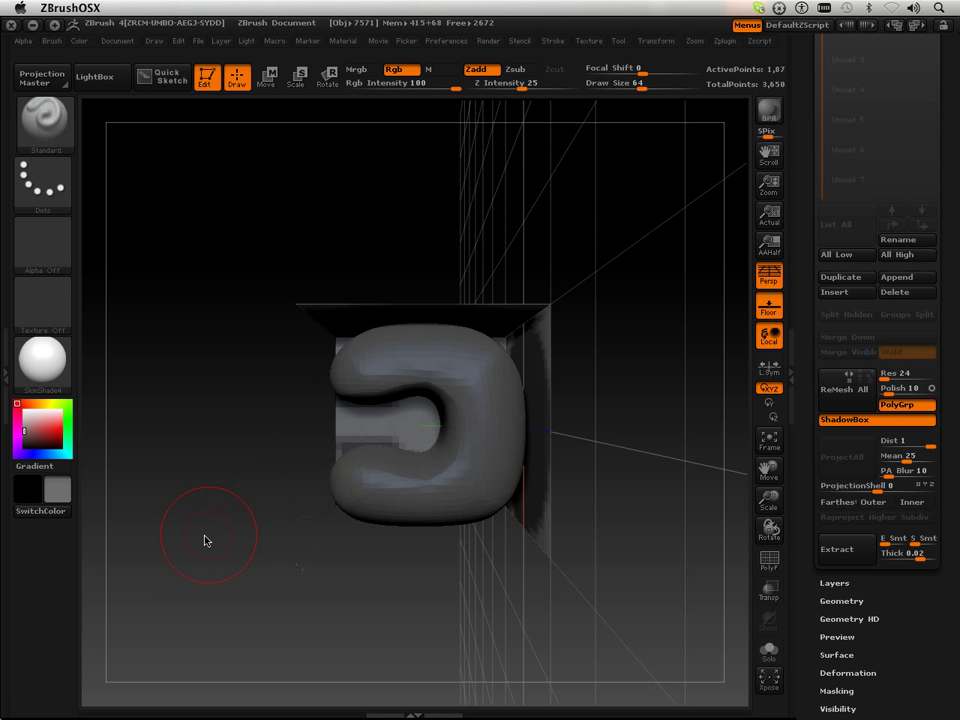
mouse_move(206, 538)
left_mouse_down()
mouse_move(253, 378)
mouse_move(598, 257)
mouse_move(452, 341)
mouse_move(516, 328)
mouse_move(513, 310)
mouse_move(468, 374)
left_mouse_up()
key("ctrl")
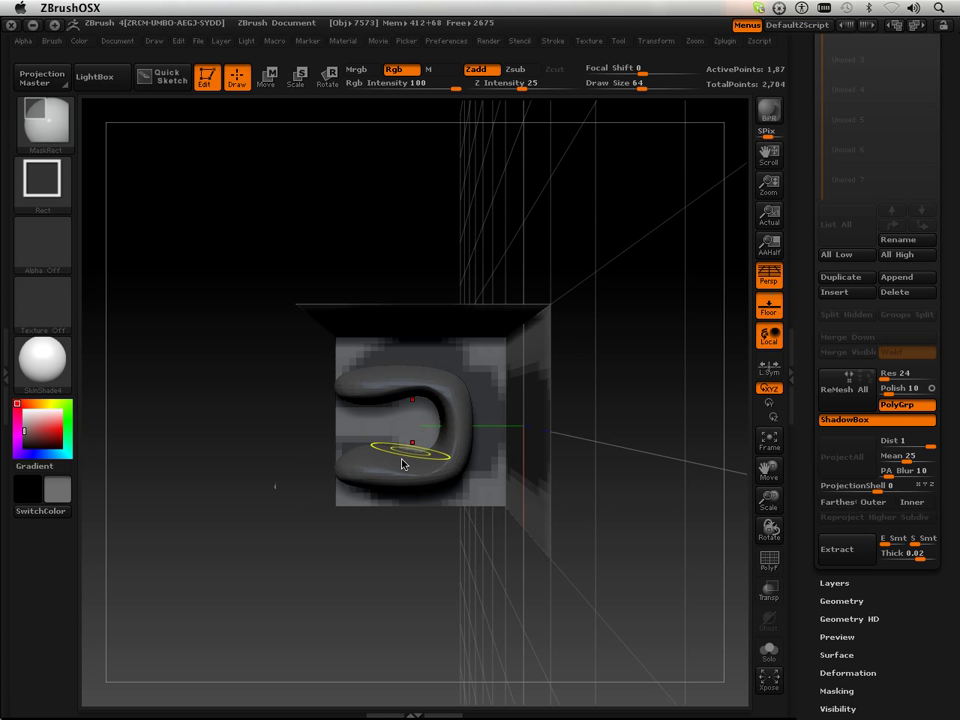
left_click_drag(259, 582, 298, 590)
left_click(292, 592, "ctrl")
mouse_move(588, 236)
left_mouse_down()
mouse_move(594, 227)
mouse_move(557, 229)
mouse_move(562, 216)
mouse_move(548, 233)
left_mouse_up()
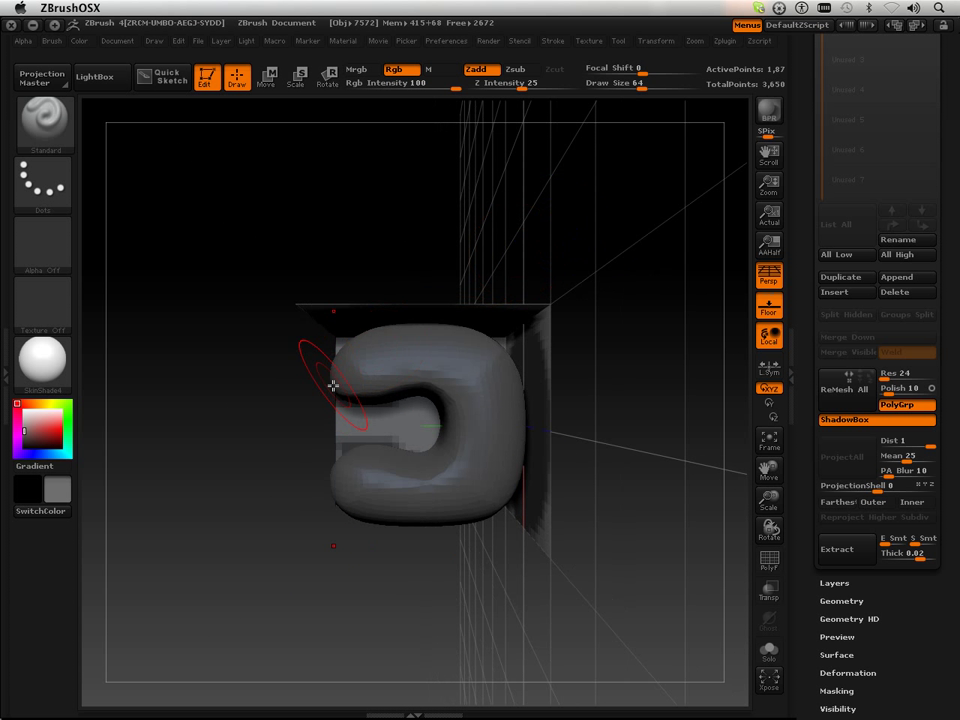
- Erase a rectangle of mask at the outer corner above the slot's open end to trim the form symmetrically
key("ctrl")
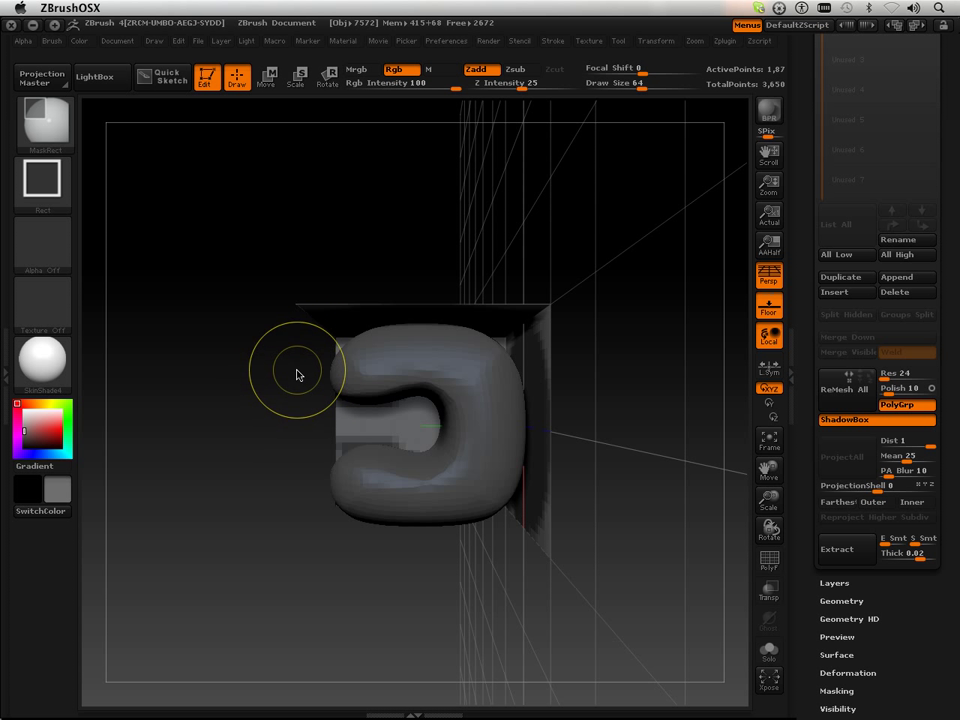
left_click_drag(278, 348, 313, 359, "ctrl")
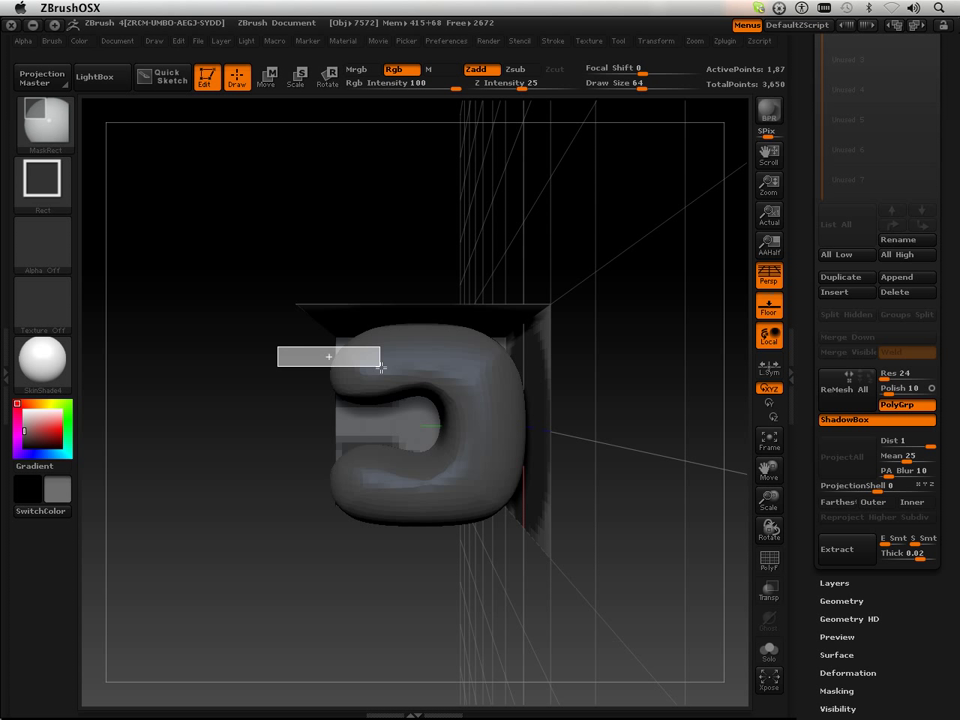
left_click_drag(380, 366, 382, 368, "ctrl")
mouse_move(305, 334)
left_mouse_down("ctrl")
mouse_move(353, 360)
mouse_move(404, 365)
left_mouse_up("ctrl")
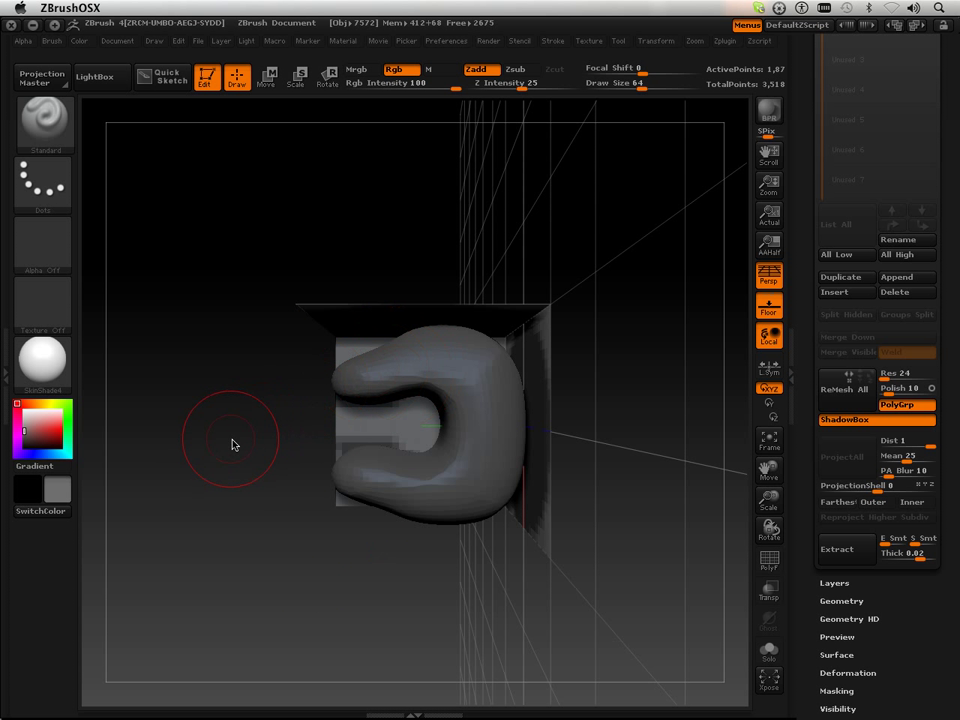
- Turn ShadowBox off, set the remesh resolution to 240, and turn ShadowBox back on
mouse_move(231, 444)
left_mouse_down()
mouse_move(251, 437)
mouse_move(229, 434)
mouse_move(244, 439)
mouse_move(306, 396)
mouse_move(246, 411)
left_mouse_up()
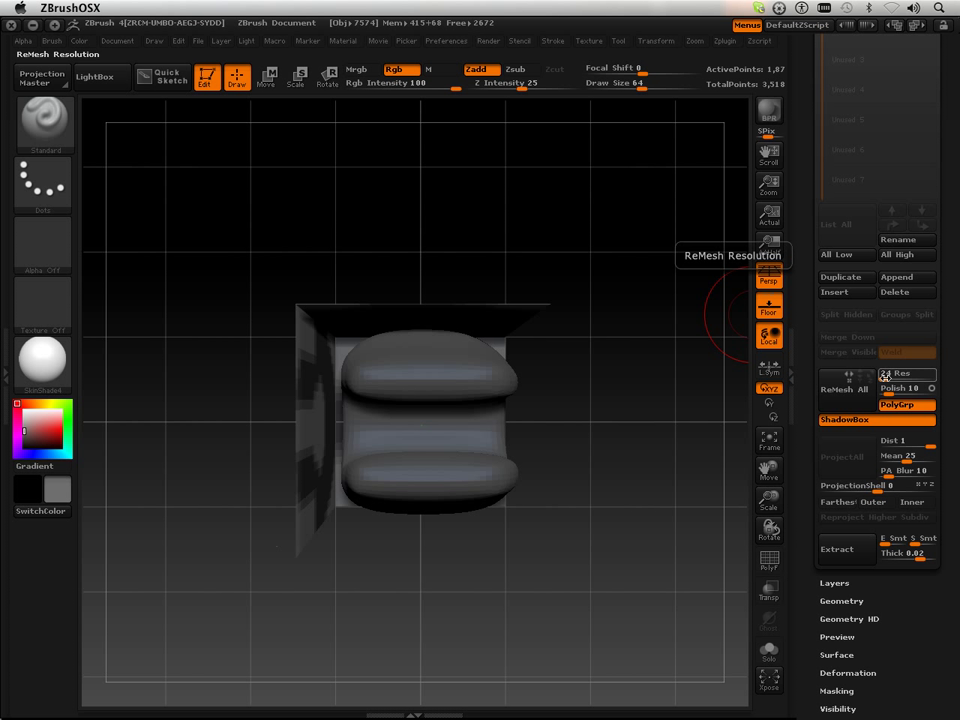
left_click(866, 420)
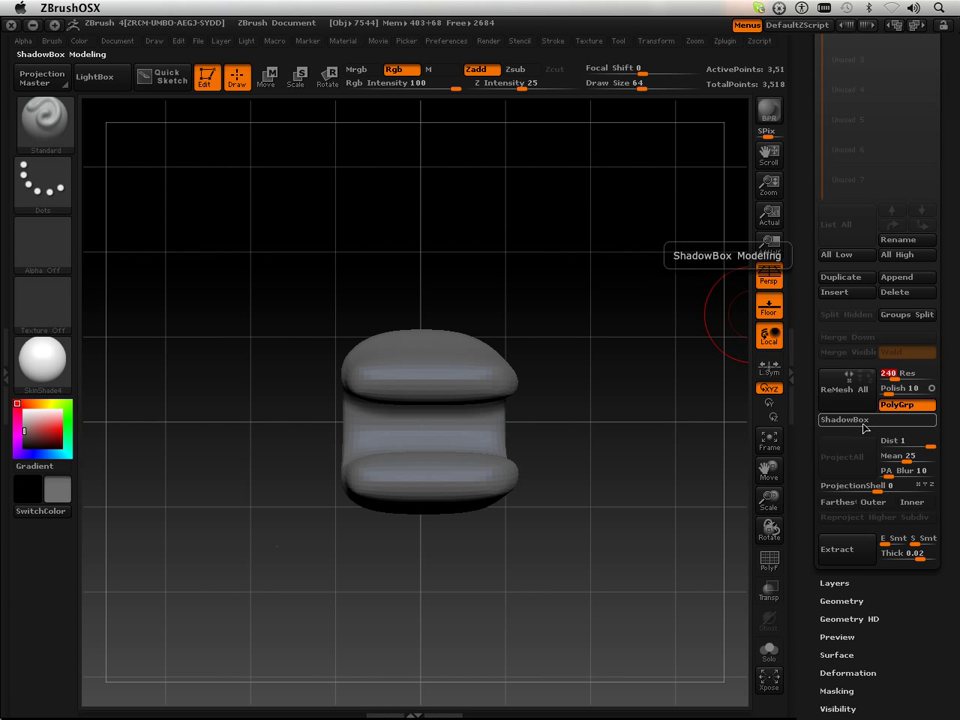
left_click(864, 424)
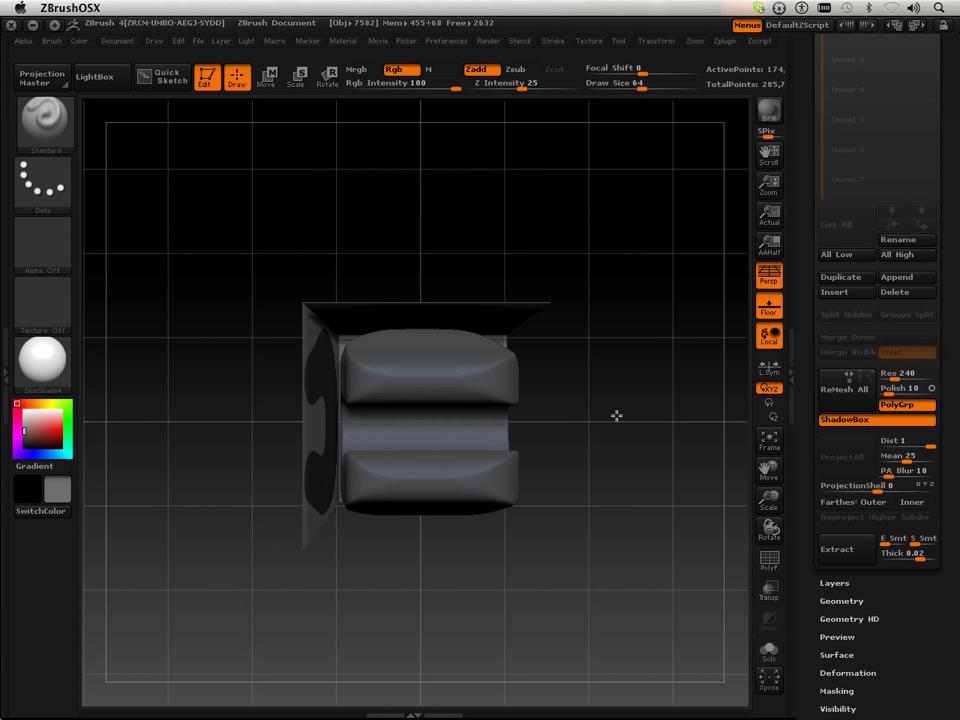
- Return to the slotted side and erase a rectangle of mask at the outer corner to cut sharp, mirrored notches
left_click_drag(617, 413, 560, 425)
mouse_move(491, 613)
left_mouse_down()
mouse_move(501, 666)
mouse_move(495, 601)
left_mouse_up()
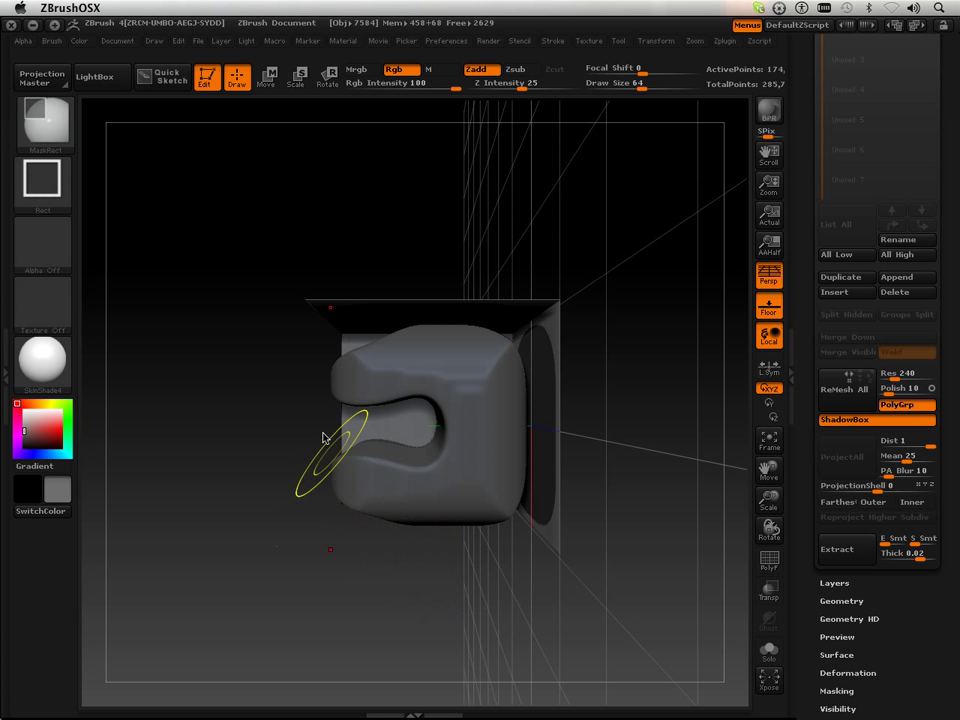
mouse_move(282, 342)
left_mouse_down("ctrl")
mouse_move(325, 364)
mouse_move(386, 374)
left_mouse_up("ctrl")
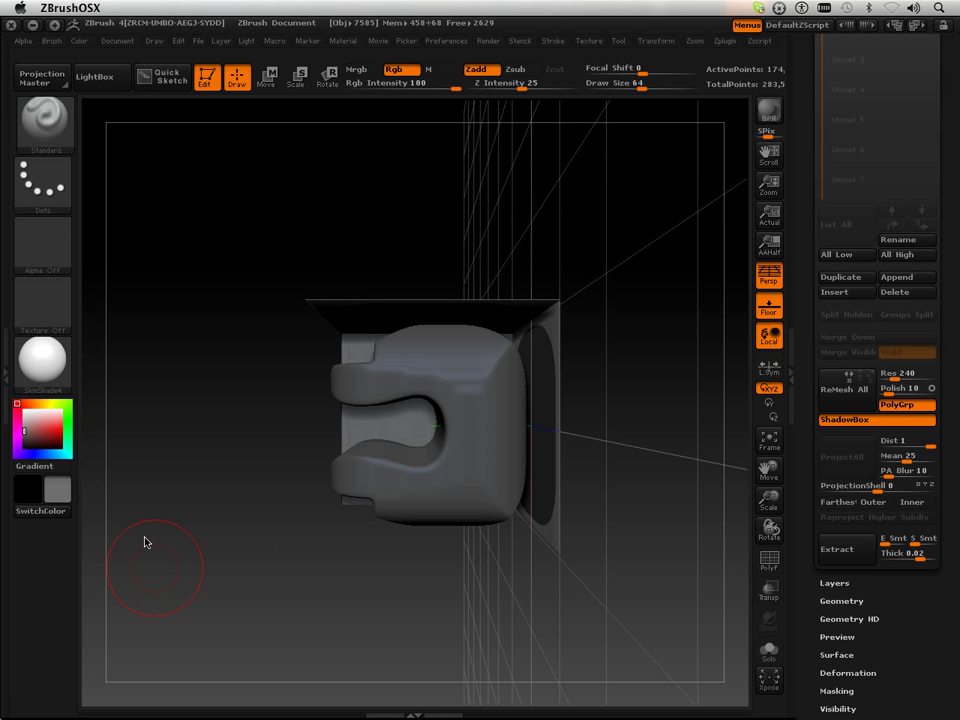
- Erase thin horizontal rectangles of mask across the slotted side's upper and lower arms to cut narrow grooves into the form
mouse_move(187, 583)
left_mouse_down()
mouse_move(212, 450)
mouse_move(193, 549)
mouse_move(257, 374)
mouse_move(216, 360)
mouse_move(259, 390)
mouse_move(470, 435)
left_mouse_up()
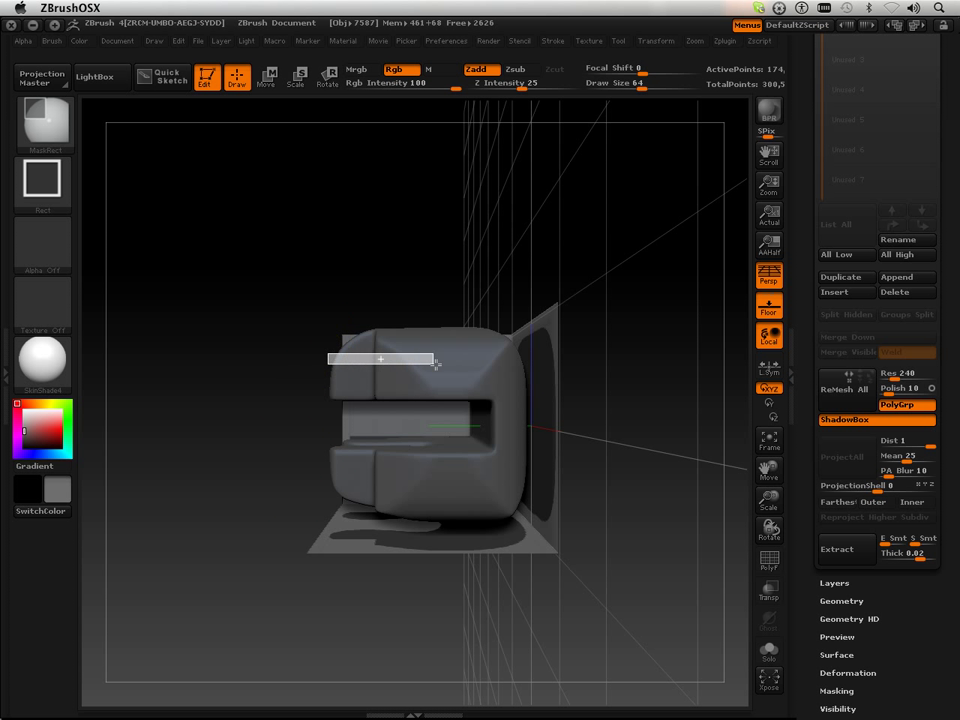
left_click_drag(332, 492, 332, 482, "ctrl")
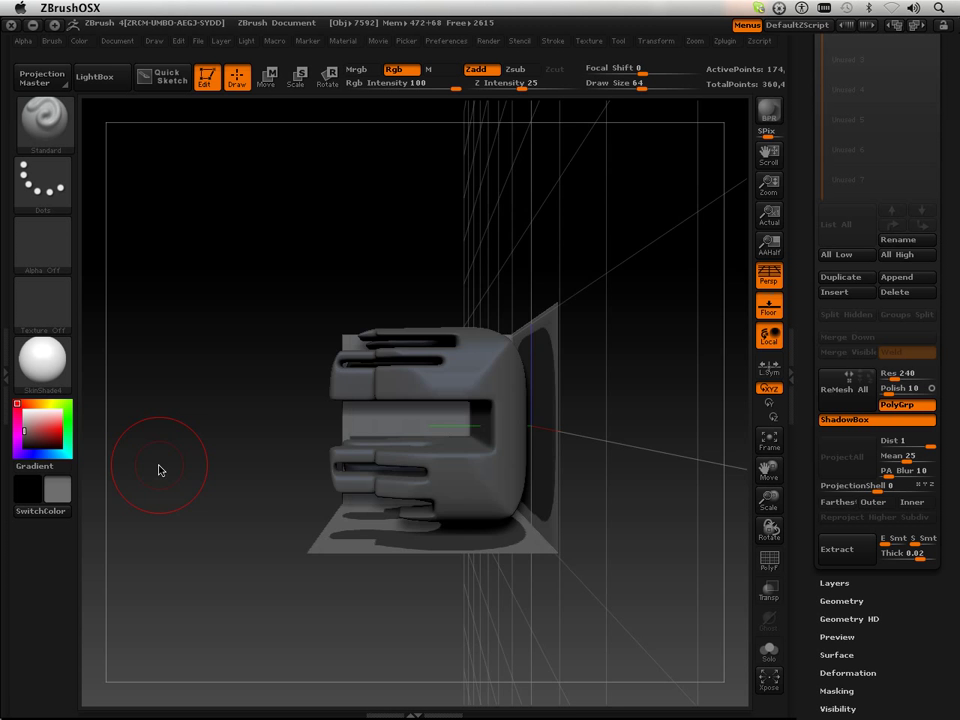
left_click_drag(159, 469, 245, 500)
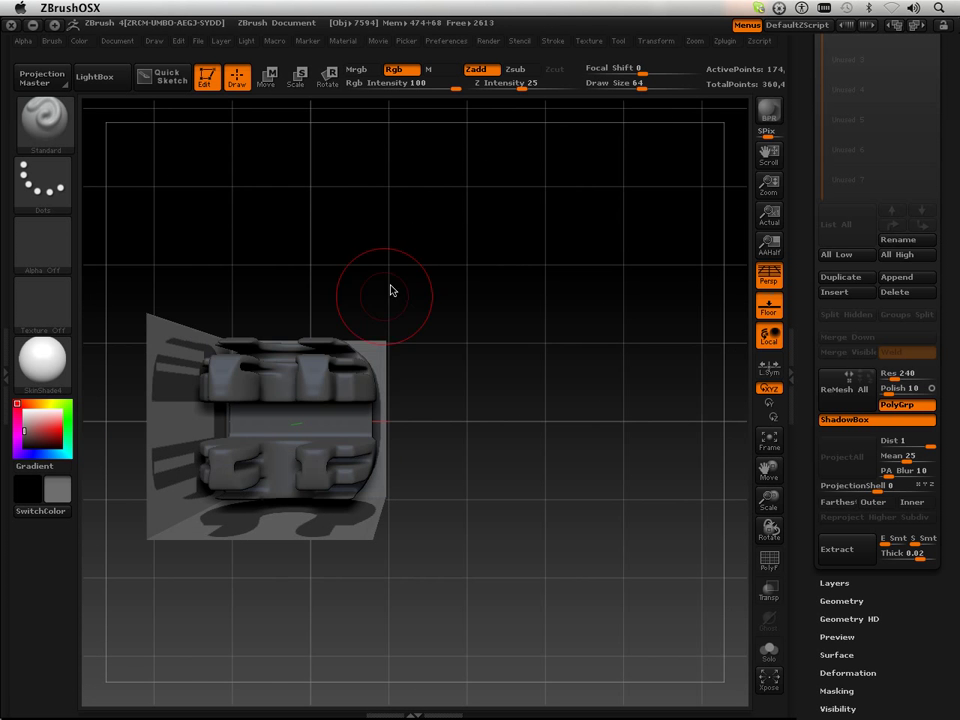
- Turn to the plane with the horseshoe-shaped shadow and erase a small rectangle of mask near the horseshoe's outer curve
left_click_drag(390, 290, 424, 424)
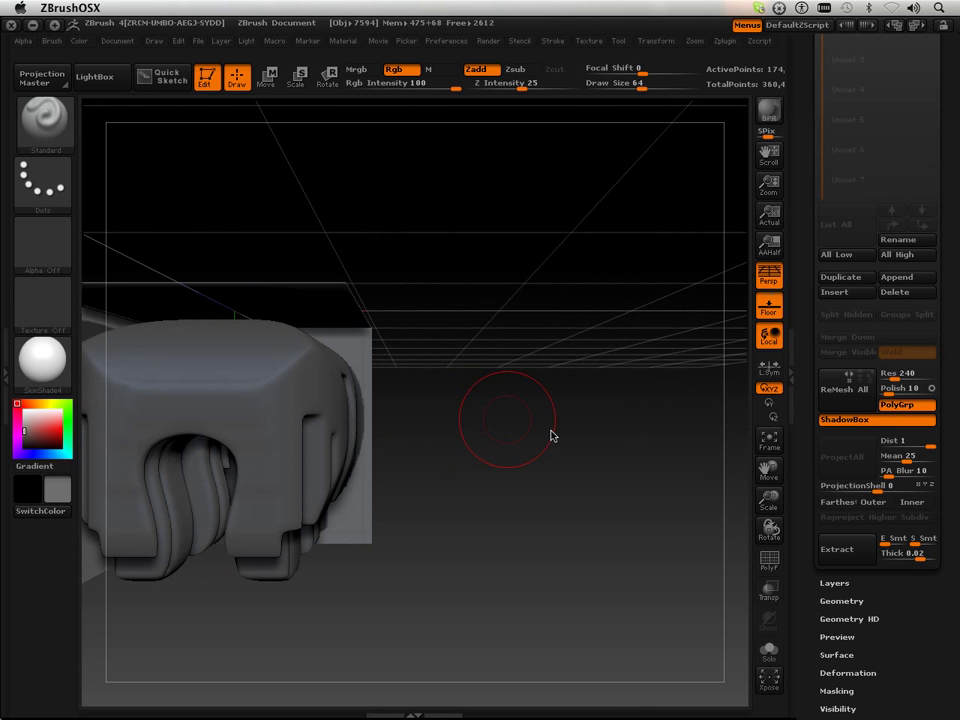
left_click_drag(551, 435, 530, 506)
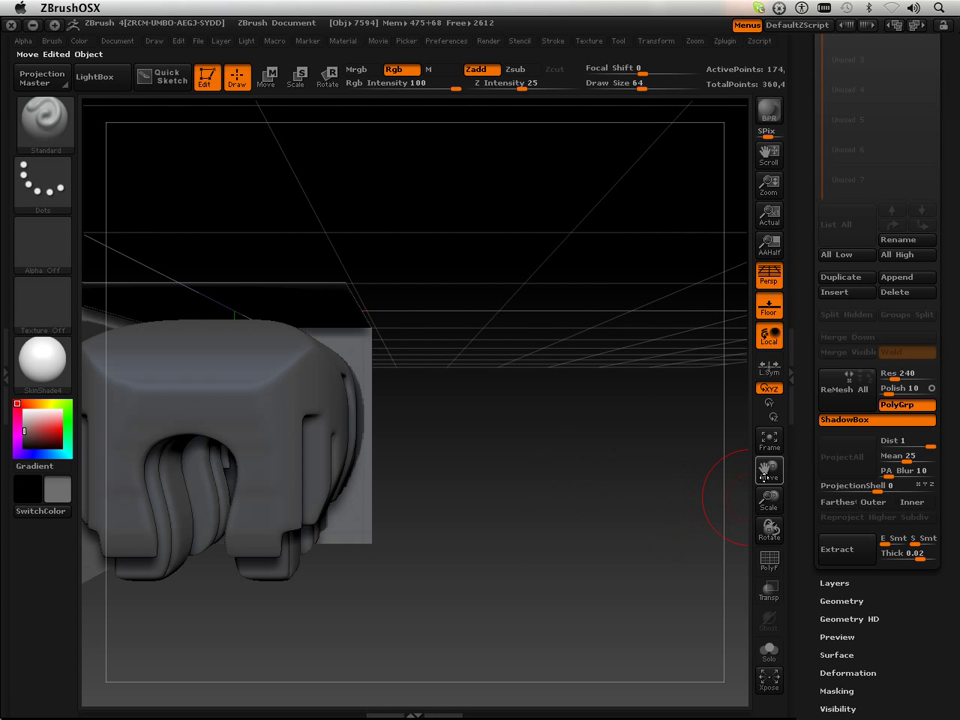
left_click_drag(769, 470, 443, 519)
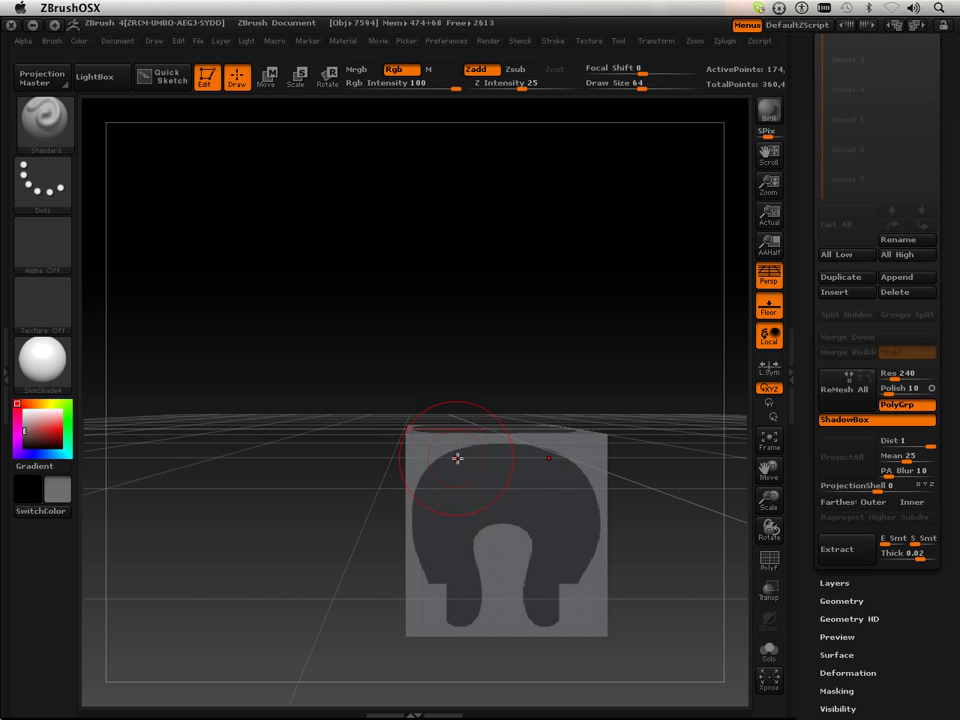
key("ctrl")
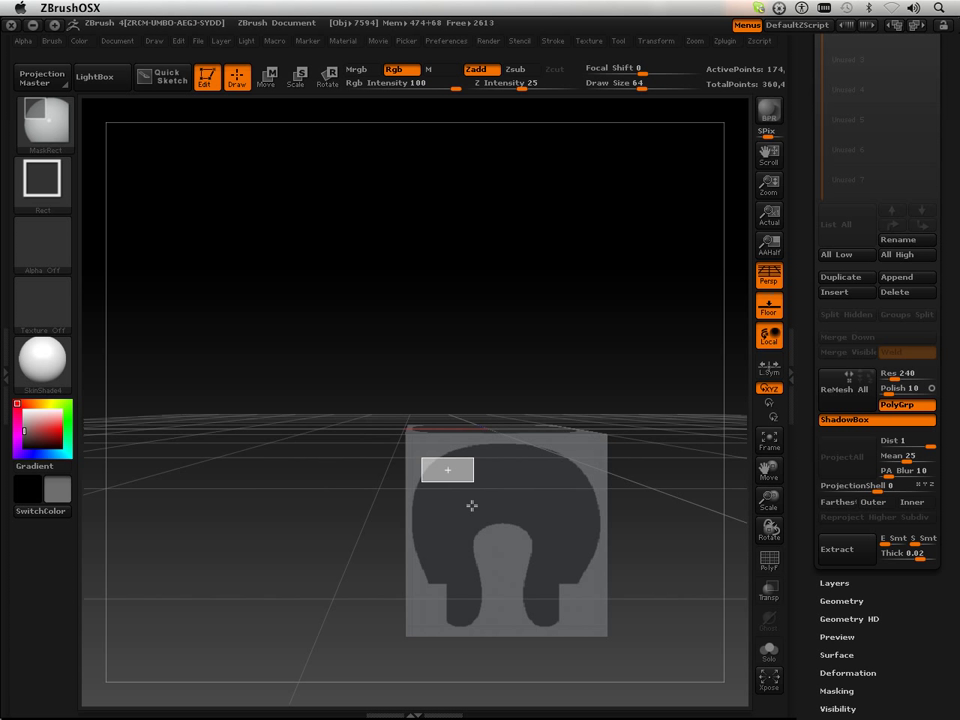
mouse_move(332, 546)
left_mouse_down()
mouse_move(276, 504)
mouse_move(396, 479)
mouse_move(512, 574)
mouse_move(529, 431)
mouse_move(538, 439)
mouse_move(509, 424)
mouse_move(536, 399)
mouse_move(553, 405)
mouse_move(531, 377)
mouse_move(555, 375)
mouse_move(527, 397)
mouse_move(529, 373)
mouse_move(484, 377)
left_mouse_up()
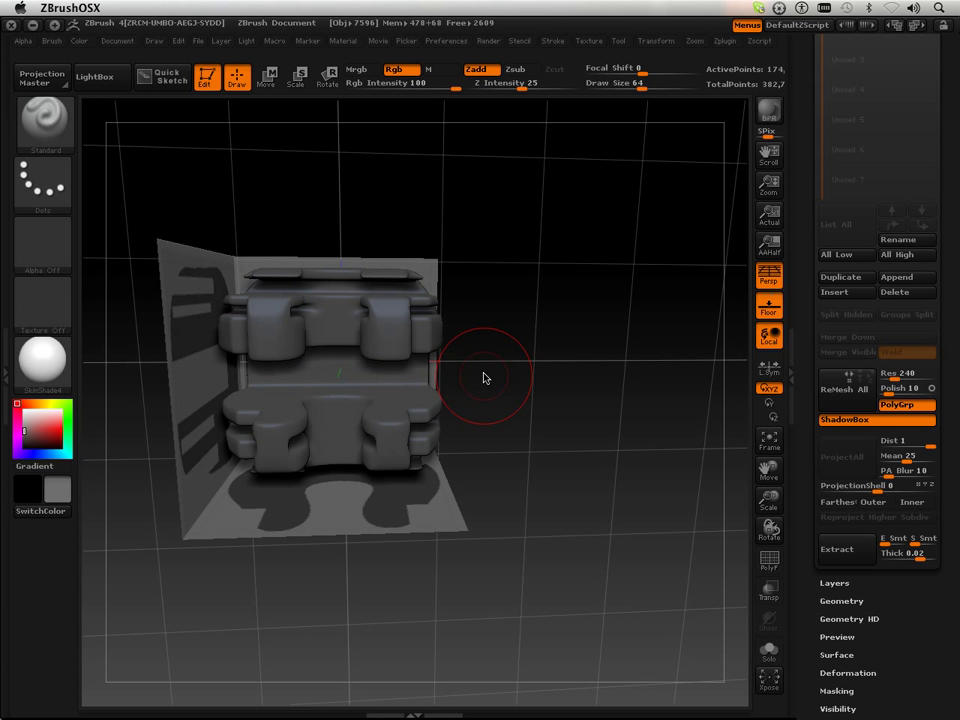
- Turn ShadowBox off and clone the finished high-resolution tool
left_click(843, 421)
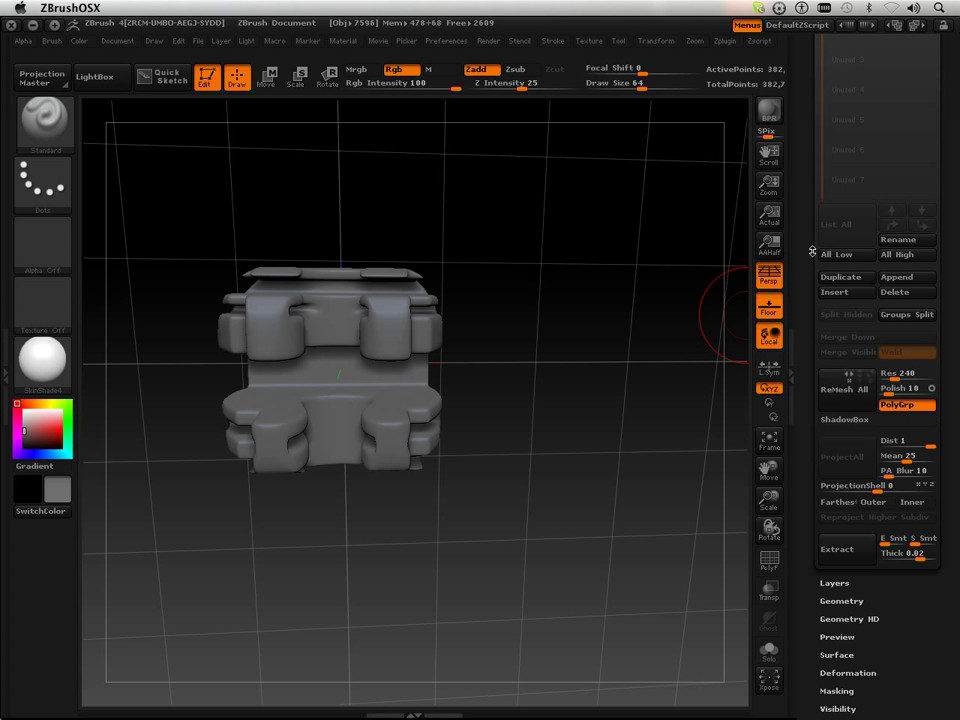
scroll(812, 251, "up", 5)
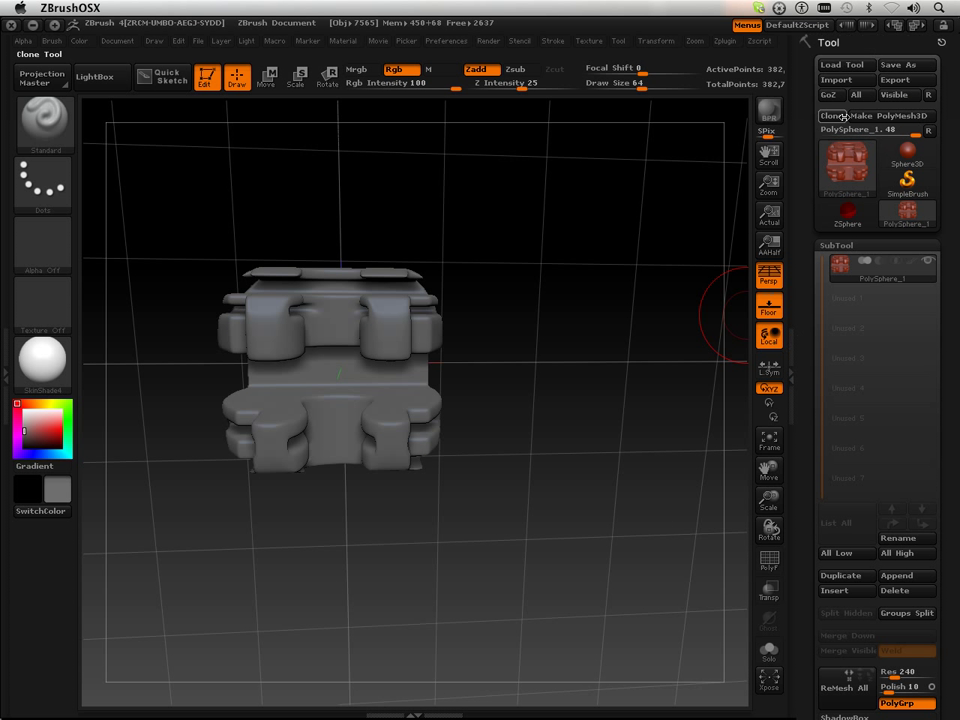
left_click(832, 116)
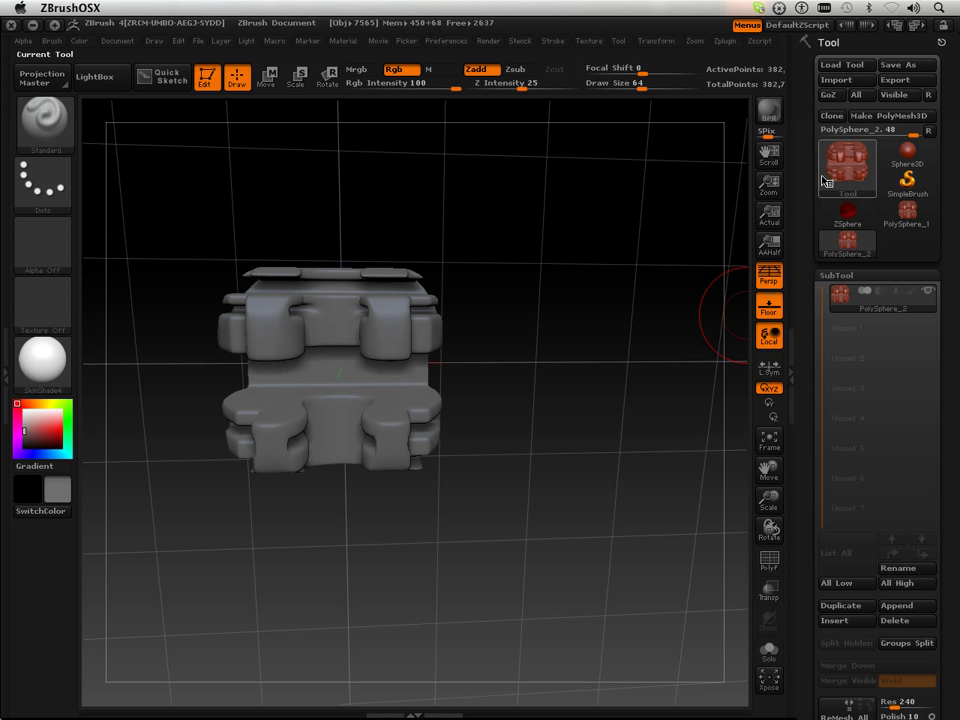
- Set the cloned tool's remesh resolution to 88 and turn ShadowBox on to rebuild it at lower density
left_click_drag(798, 352, 808, 222)
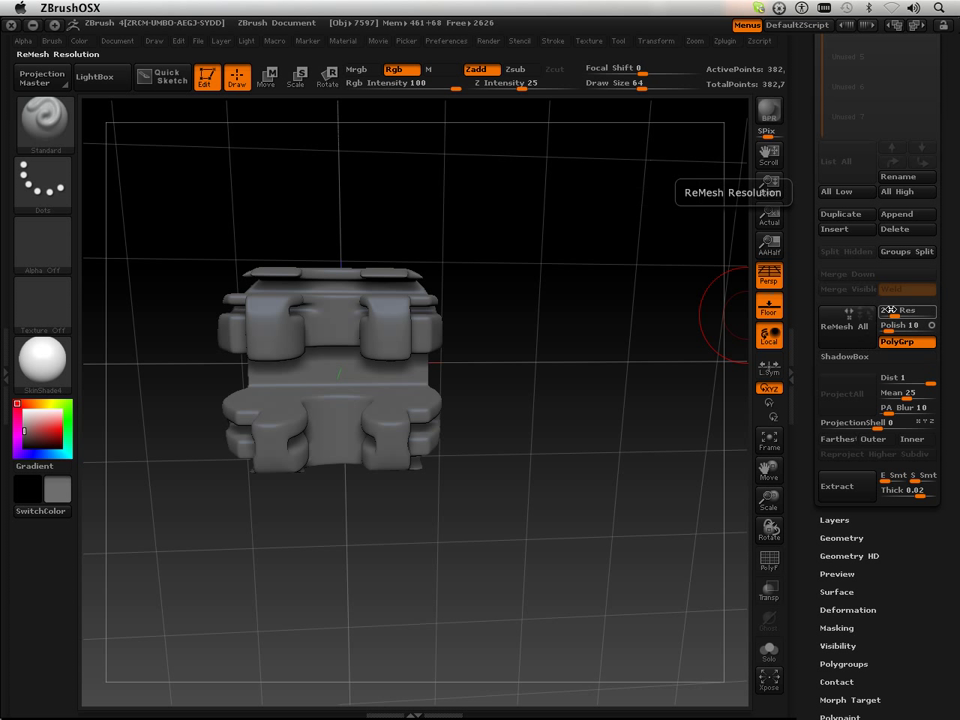
left_click_drag(893, 312, 891, 313)
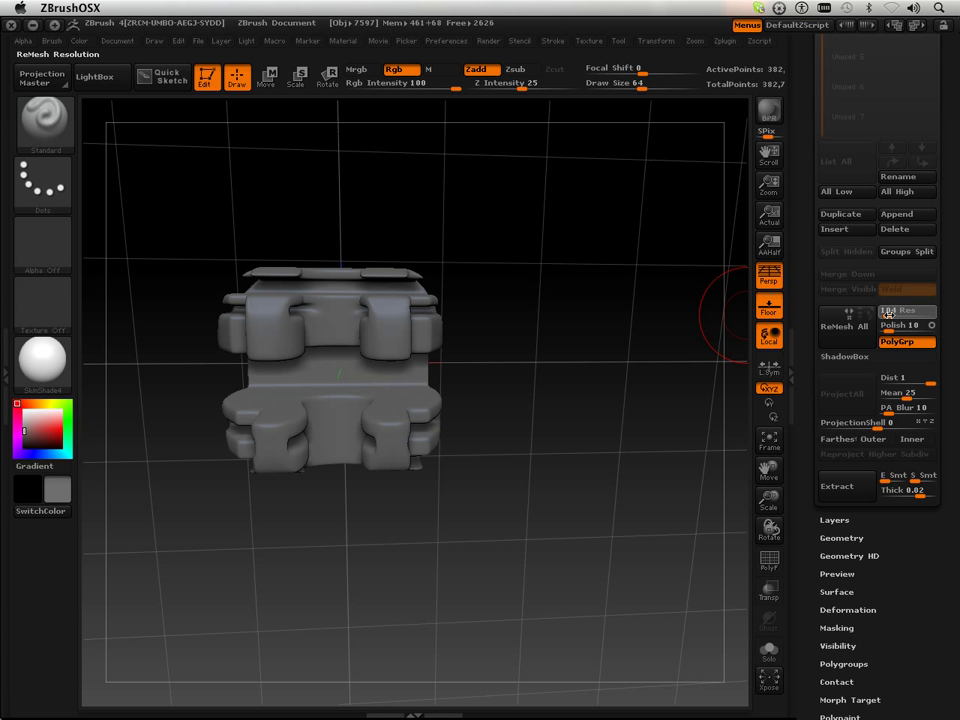
left_click(858, 366)
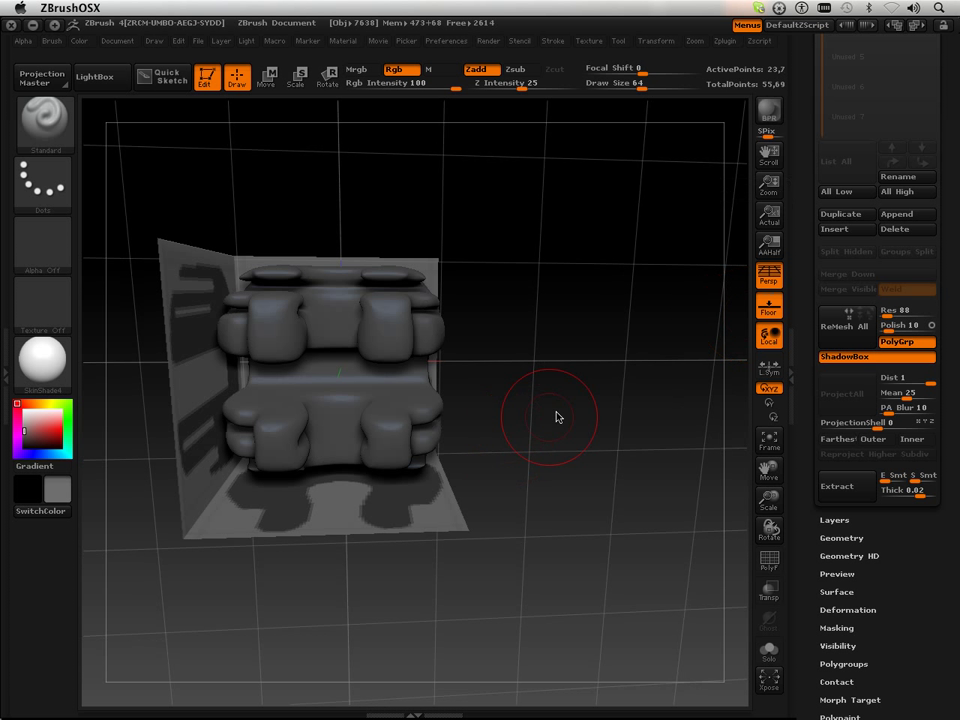
left_click_drag(557, 417, 531, 422)
left_click_drag(619, 349, 598, 462)
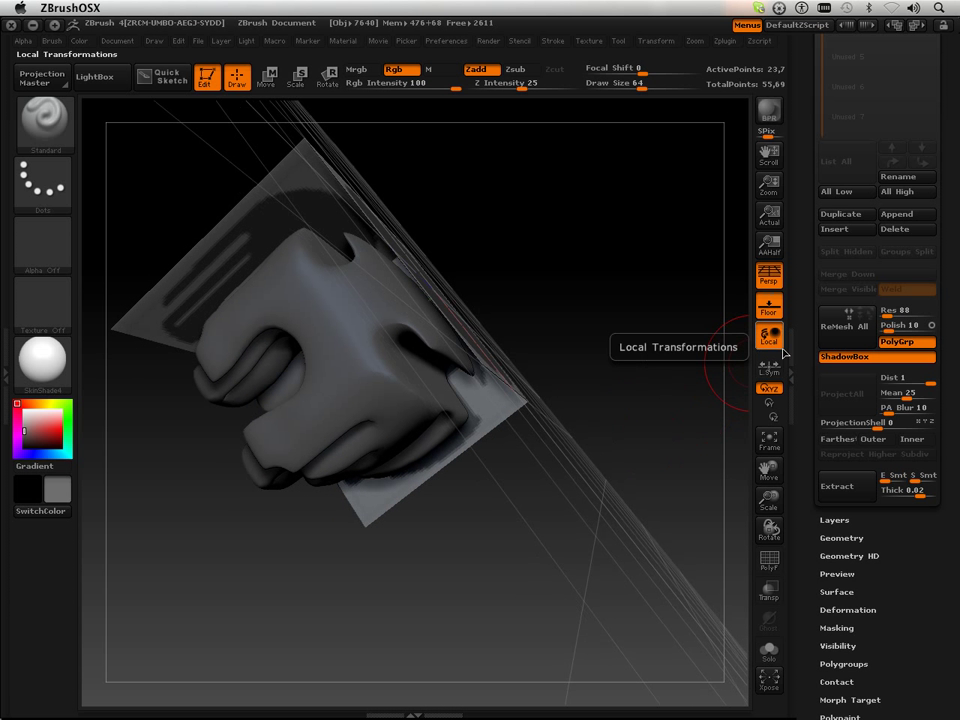
- Turn ShadowBox off for the low-resolution clone and display its polygon wireframe with polygroup colours, enlarged in view
scroll(804, 393, "up", 6)
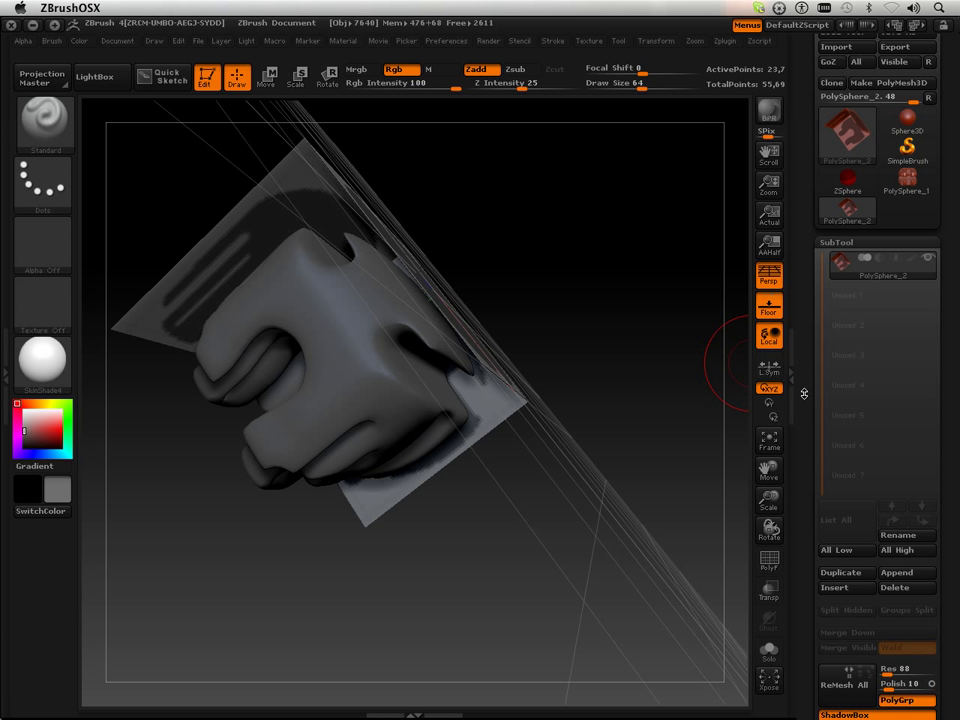
scroll(804, 393, "down", 5)
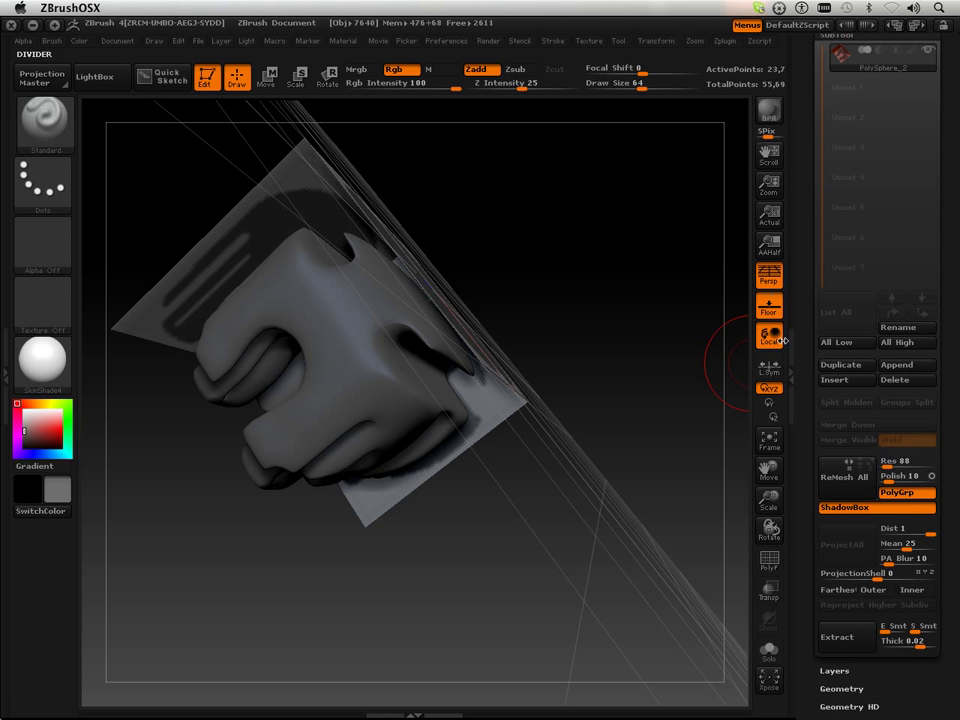
mouse_move(575, 470)
left_mouse_down()
mouse_move(532, 533)
mouse_move(527, 551)
mouse_move(546, 566)
mouse_move(753, 553)
mouse_move(501, 555)
mouse_move(773, 565)
left_mouse_up()
left_click(877, 507)
left_click(772, 565)
left_click_drag(489, 553, 492, 380)
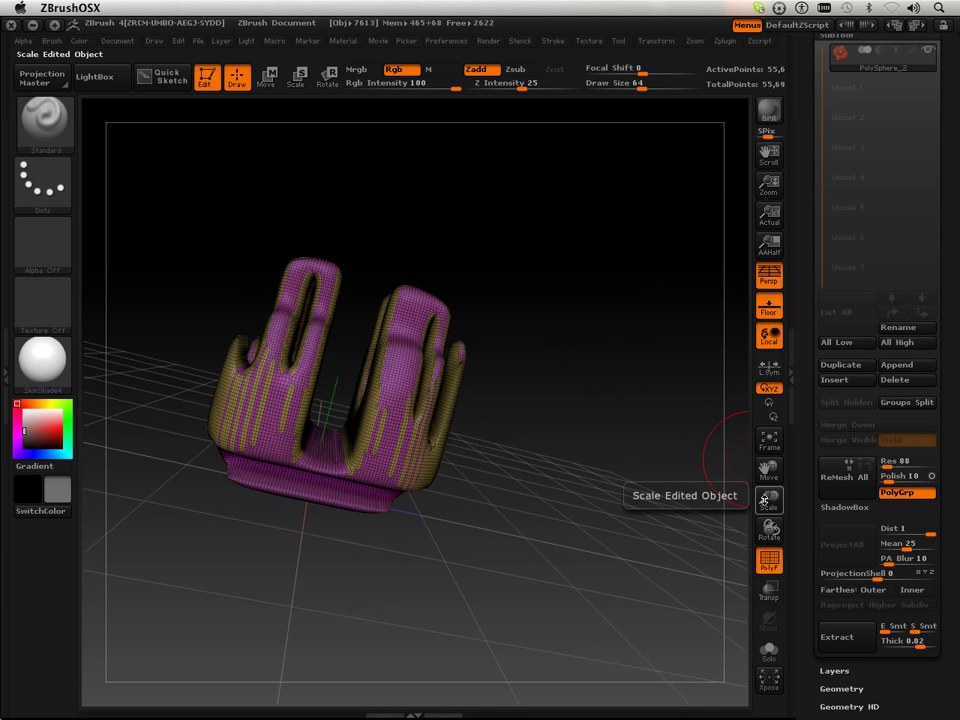
left_click_drag(768, 499, 776, 508)
- Switch to PolySphere_1 and back to PolySphere_2 to compare the wireframe and edge sharpness of both meshes from several angles
scroll(811, 267, "up", 5)
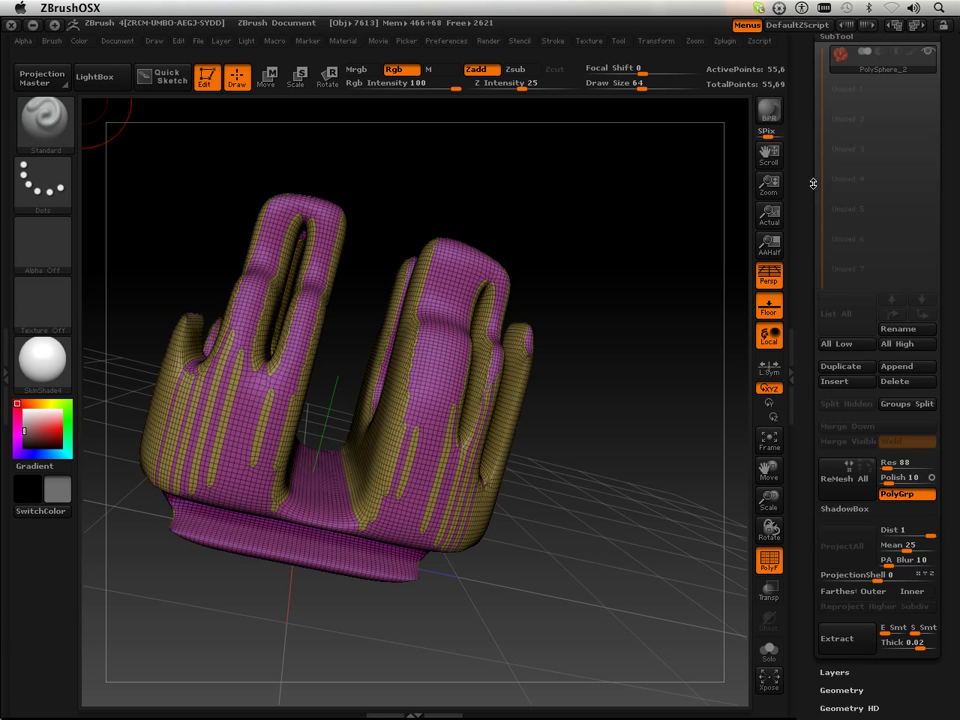
scroll(811, 267, "up", 1)
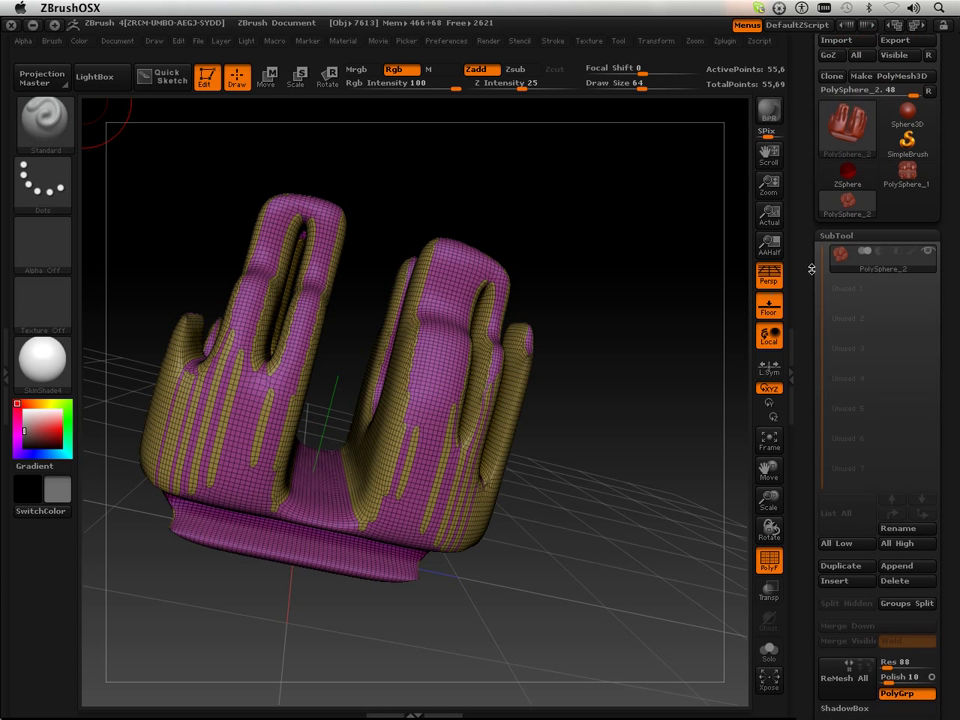
left_click(906, 180)
left_click_drag(590, 513, 634, 606)
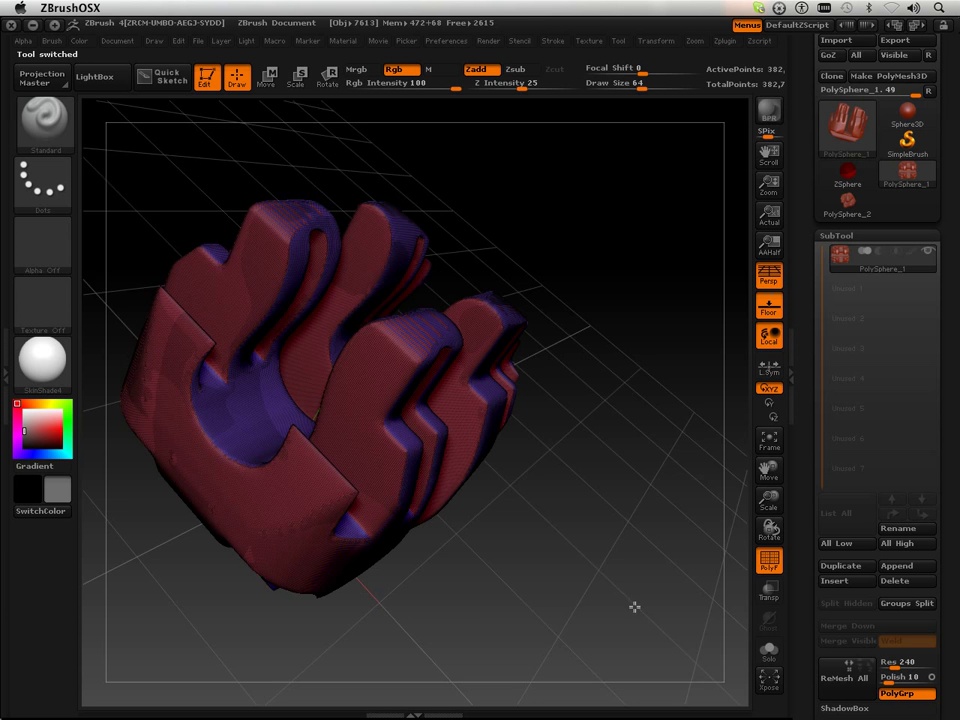
left_click(831, 214)
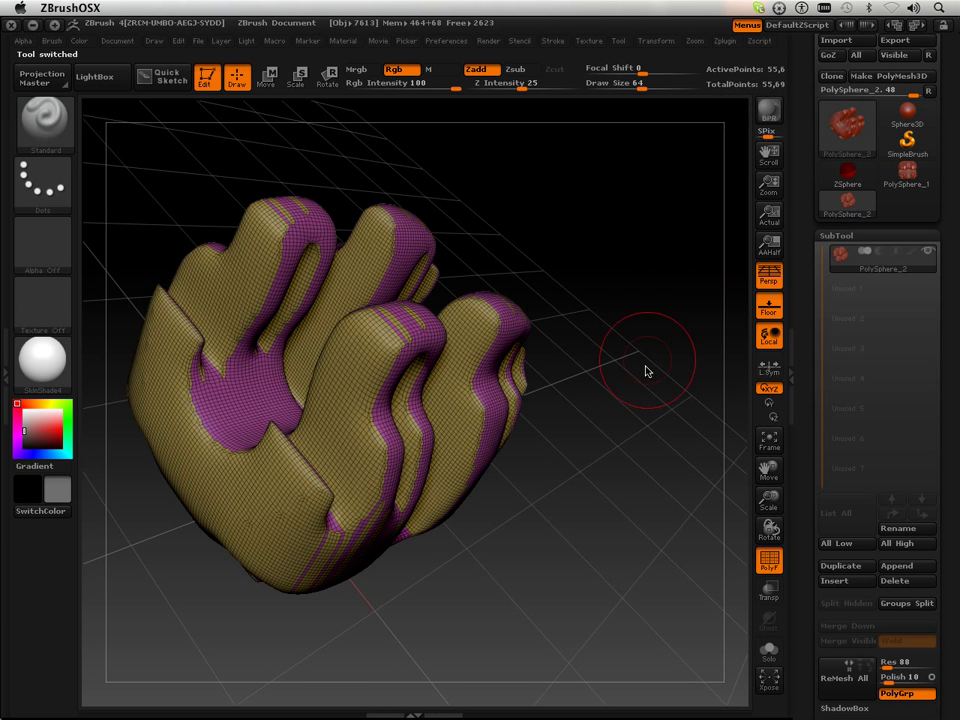
left_click_drag(647, 369, 565, 360)
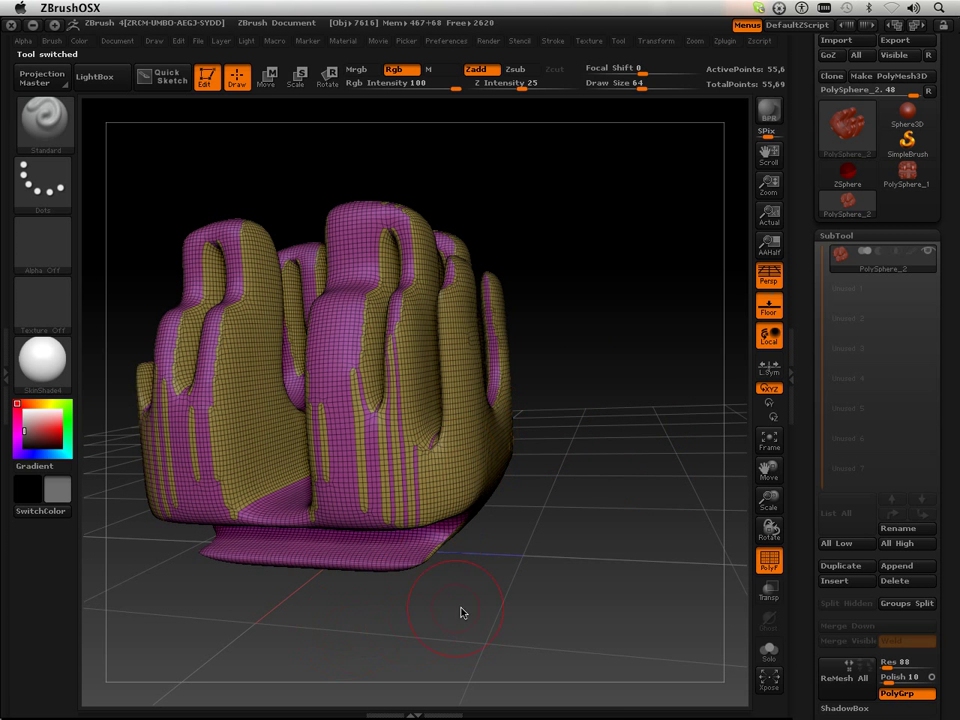
left_click_drag(460, 612, 449, 582)
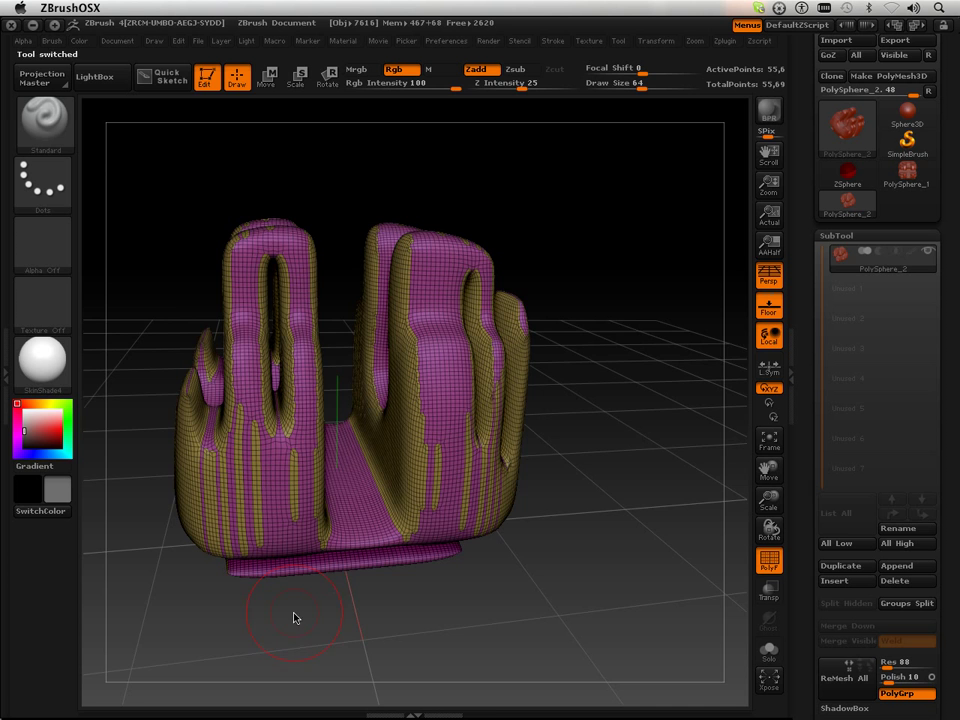
mouse_move(578, 518)
left_mouse_down()
mouse_move(617, 551)
mouse_move(639, 497)
mouse_move(595, 514)
mouse_move(572, 504)
mouse_move(575, 495)
left_mouse_up()
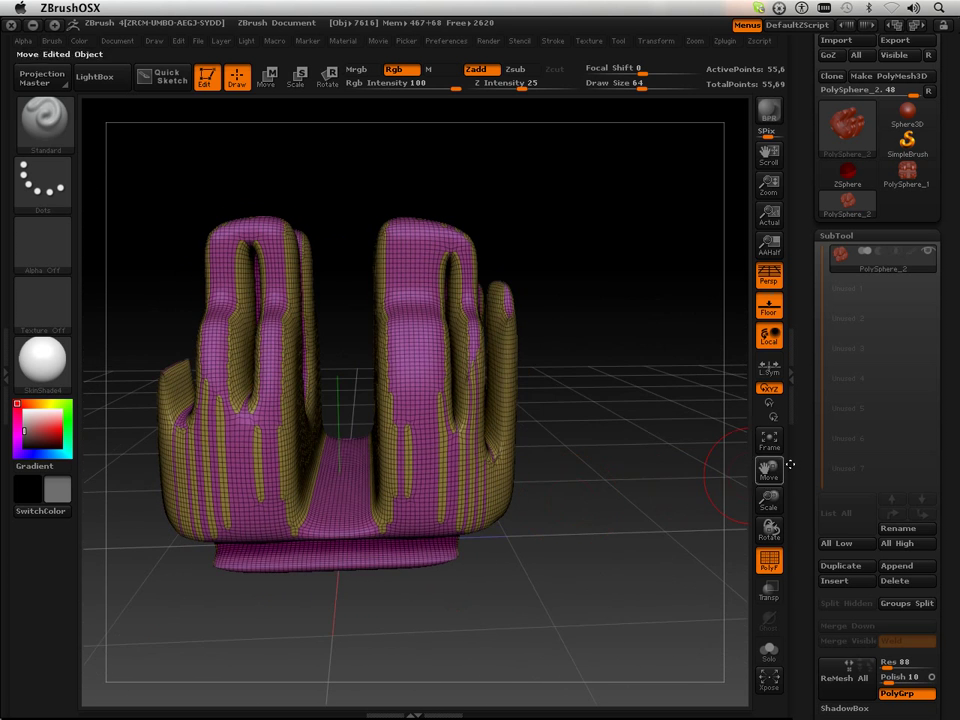
- Set the remesh polish to 0 and turn ShadowBox on to rebuild the low-resolution form without smoothing
scroll(842, 354, "down", 5)
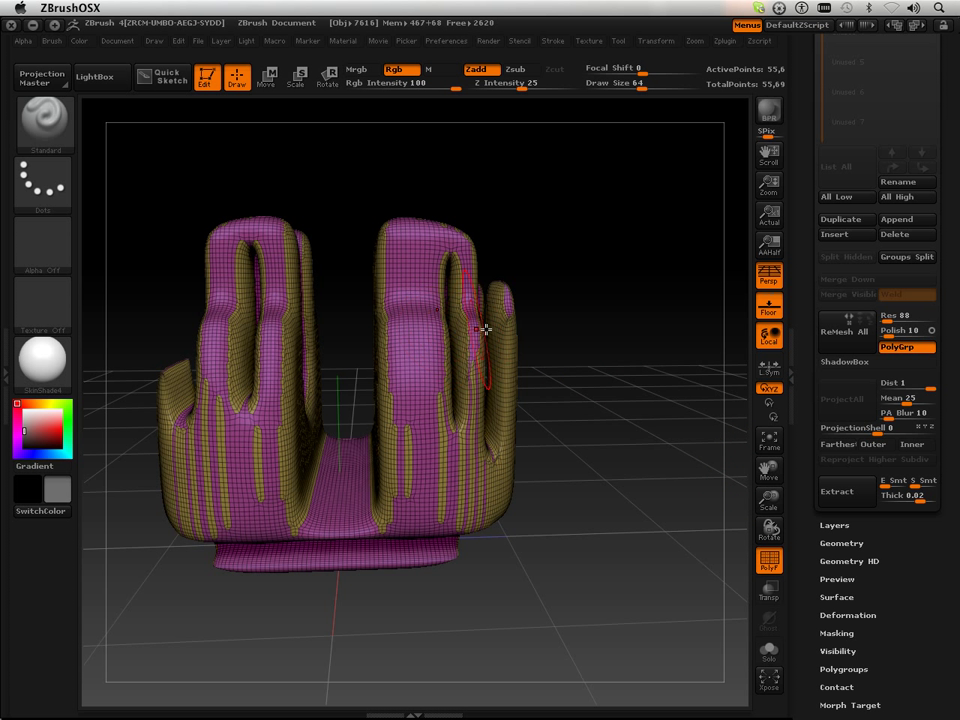
left_click_drag(594, 266, 465, 263)
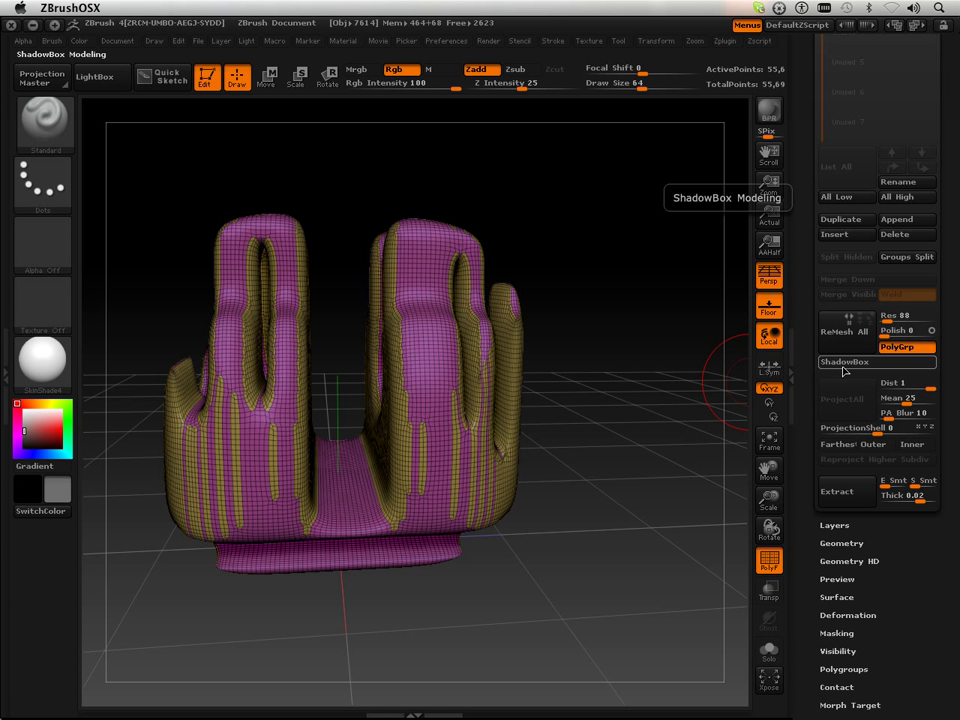
left_click(843, 362)
left_click_drag(610, 354, 648, 432)
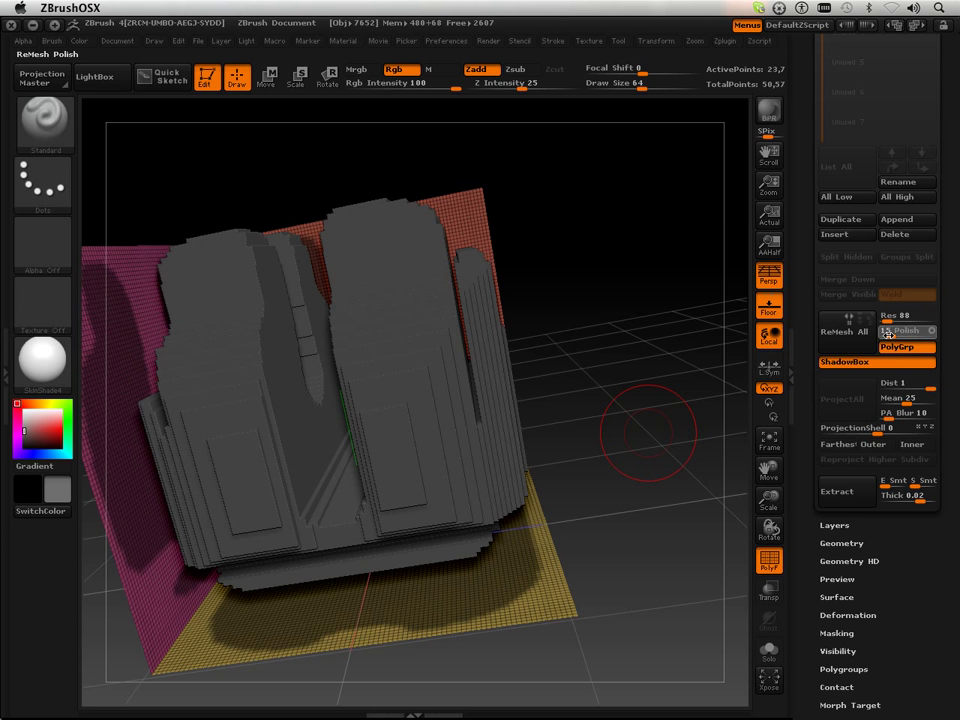
- Set the remesh polish to 15, turn ShadowBox off, and inspect the mesh from the front and side
left_click_drag(651, 339, 695, 342)
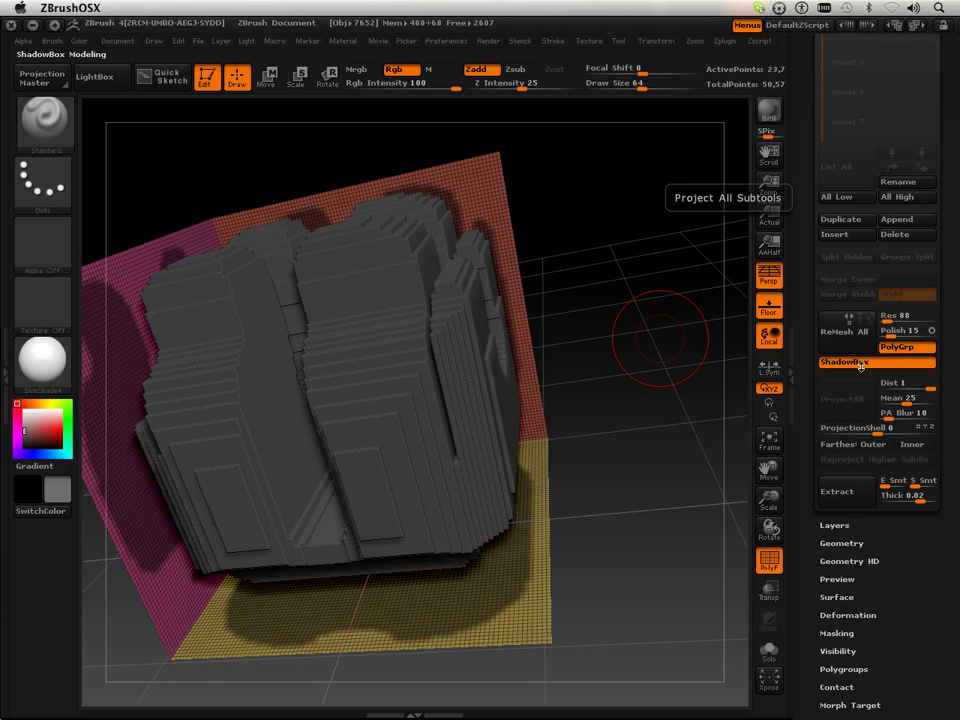
left_click(855, 366)
left_click_drag(690, 380, 654, 481)
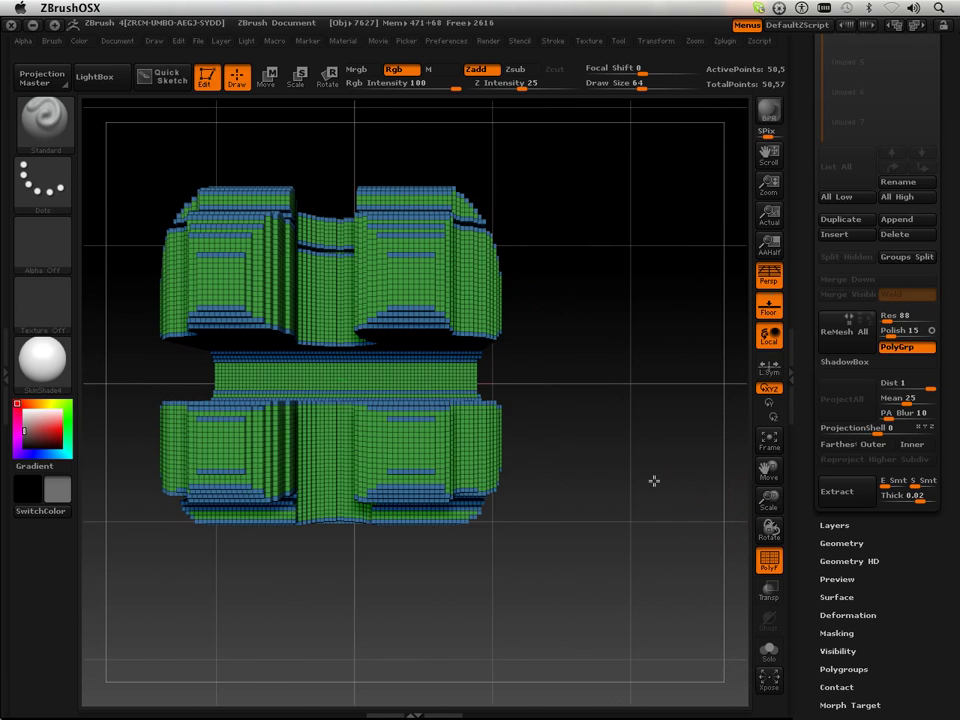
left_click_drag(784, 478, 766, 500)
left_click_drag(630, 420, 394, 441)
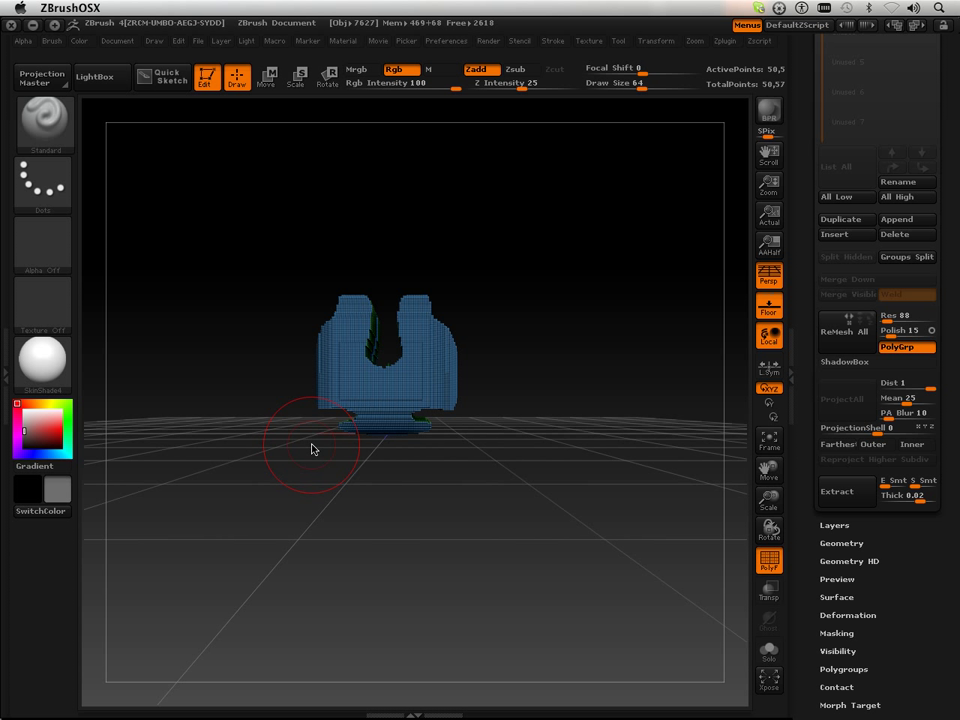